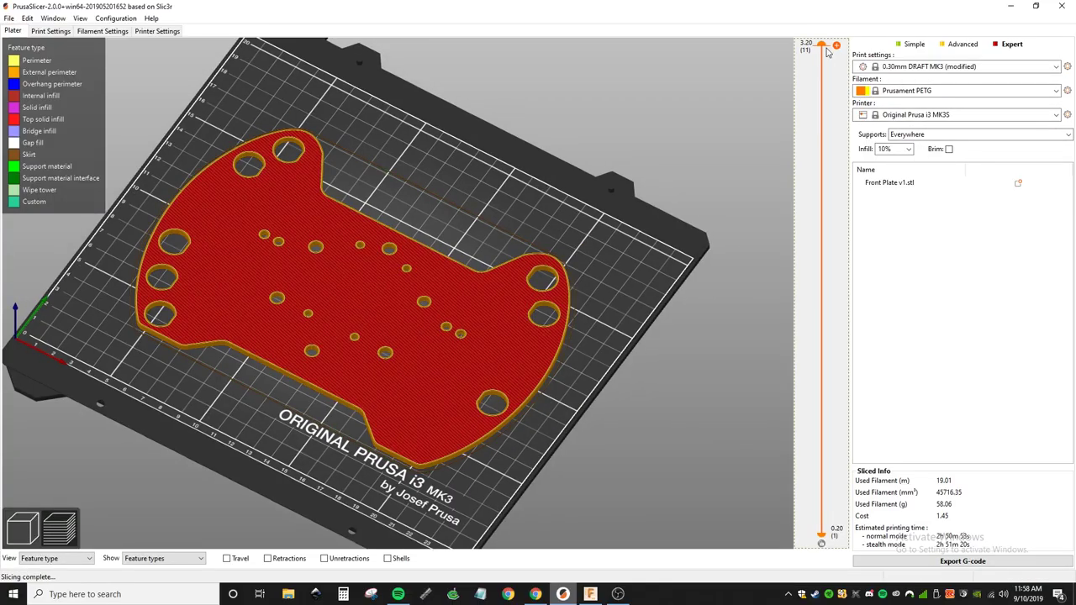
Step: Export the sliced front plate as a G-code file named 911 Cup on the PRUSAI3MK3 drive
drag(821, 43, 813, 4)
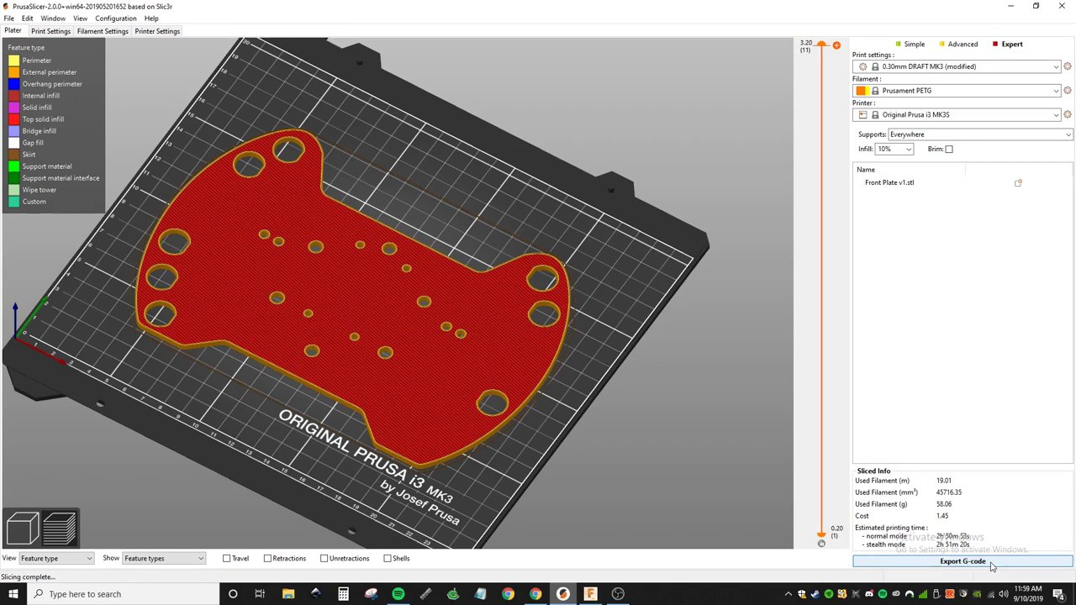
click(962, 562)
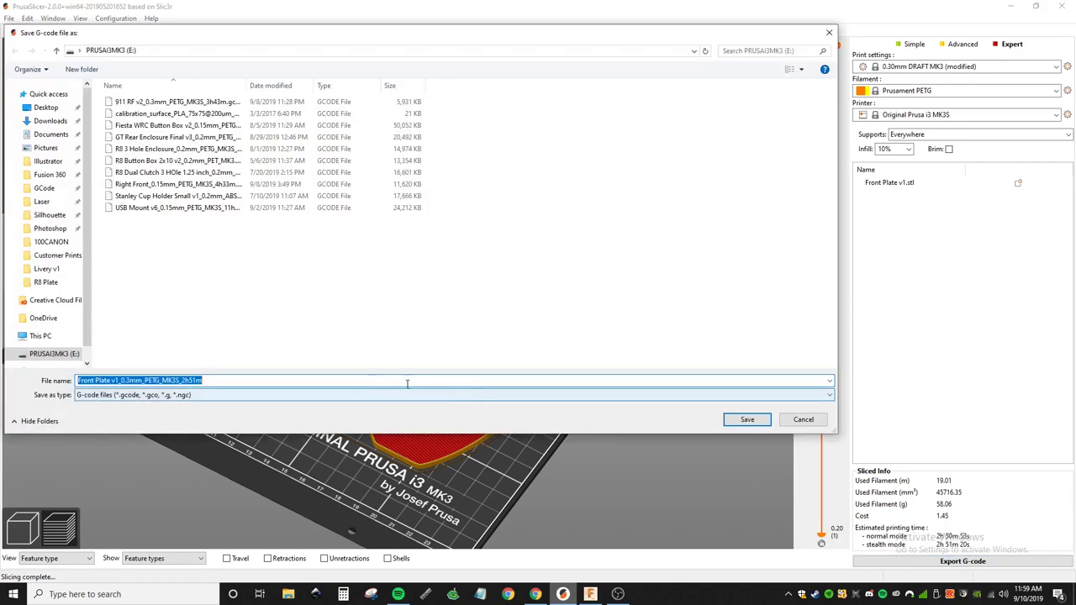
text(911 Cup)
key(Return)
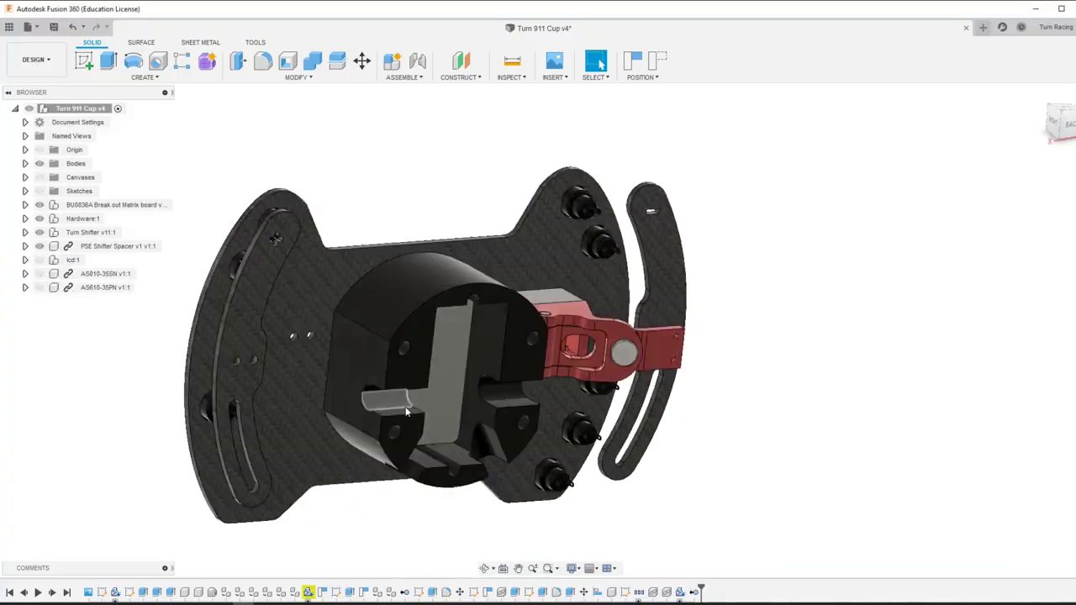
Step: In Fusion 360, delete the PSE Shifter Spacer component and hide the Hardware component
right_click(150, 246)
click(241, 401)
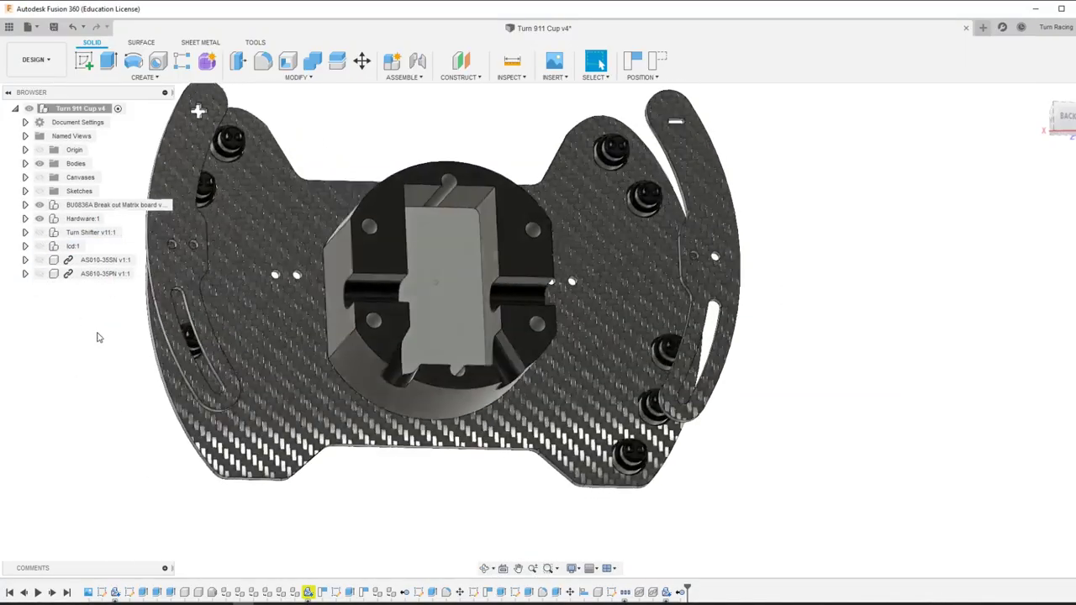
click(40, 219)
Step: Show the sketches and open the shifter paddle sketch, Sketch4, for editing
click(25, 177)
click(25, 163)
click(39, 178)
click(50, 357)
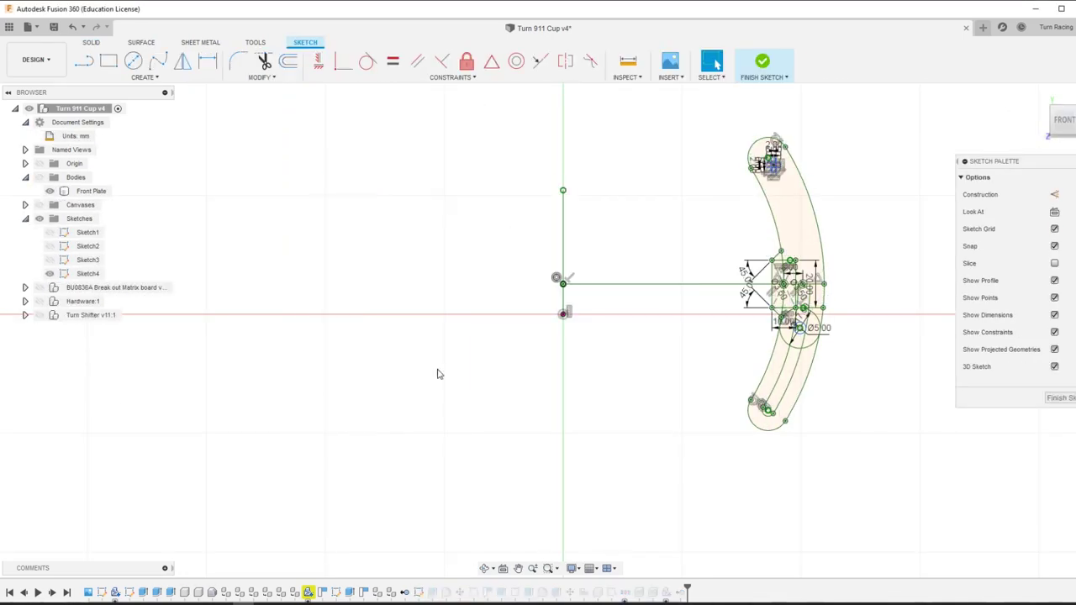
Step: Remove the 45-degree corner lines of the paddle's mounting rectangle and set the rectangle's width to 7 mm
right_click(613, 281)
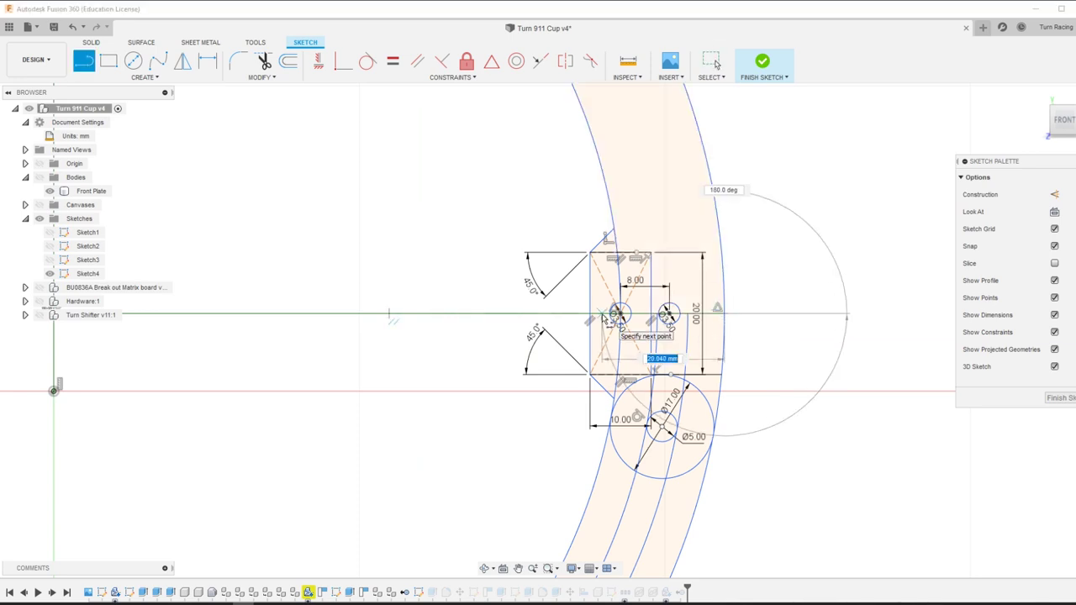
key(Escape)
key(l)
drag(858, 316, 592, 318)
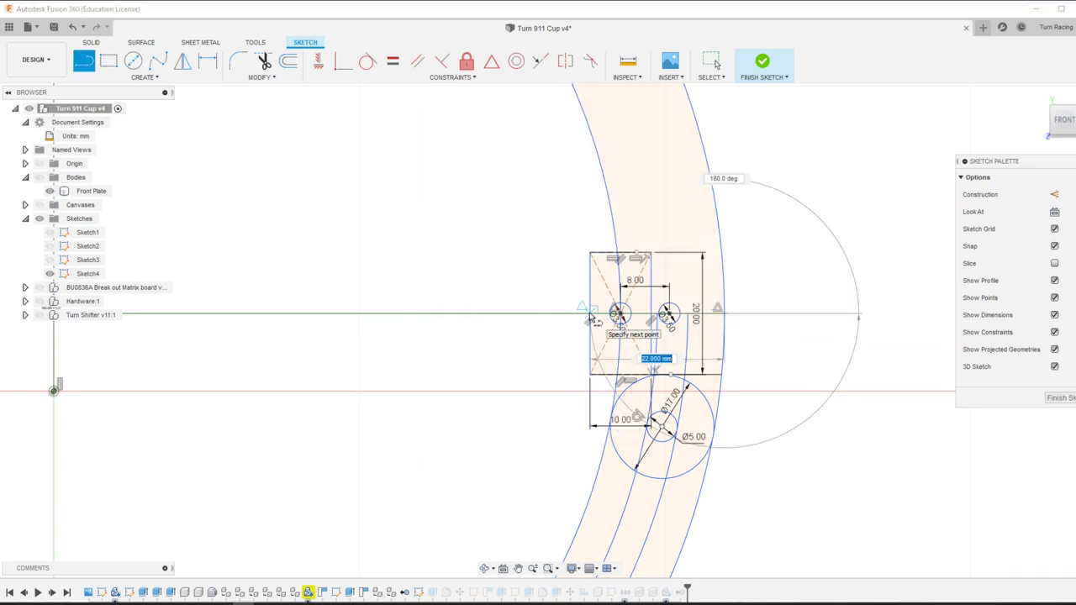
drag(593, 317, 598, 316)
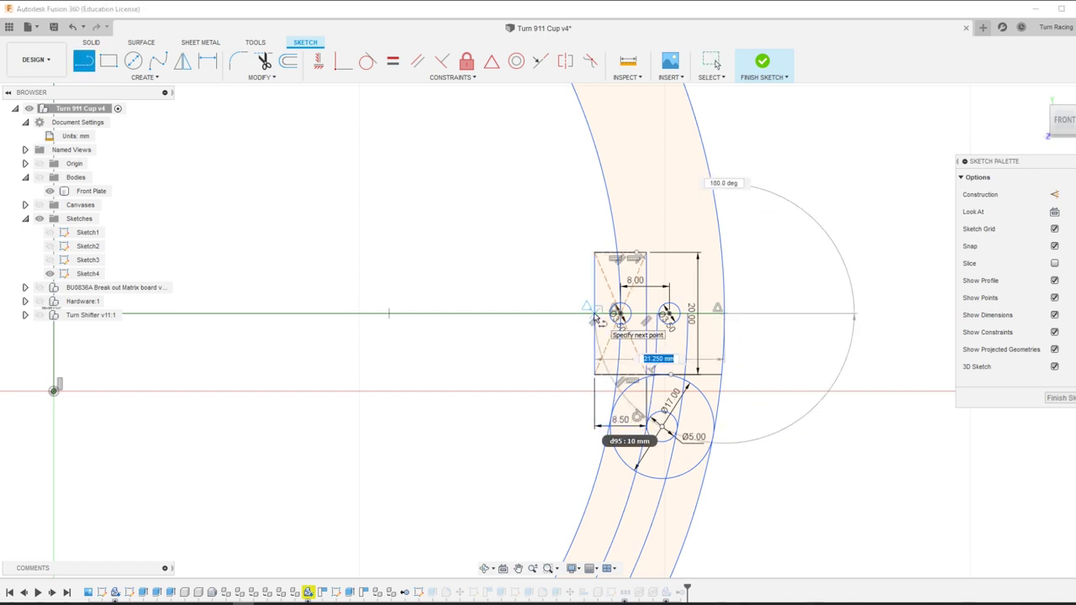
key(Escape)
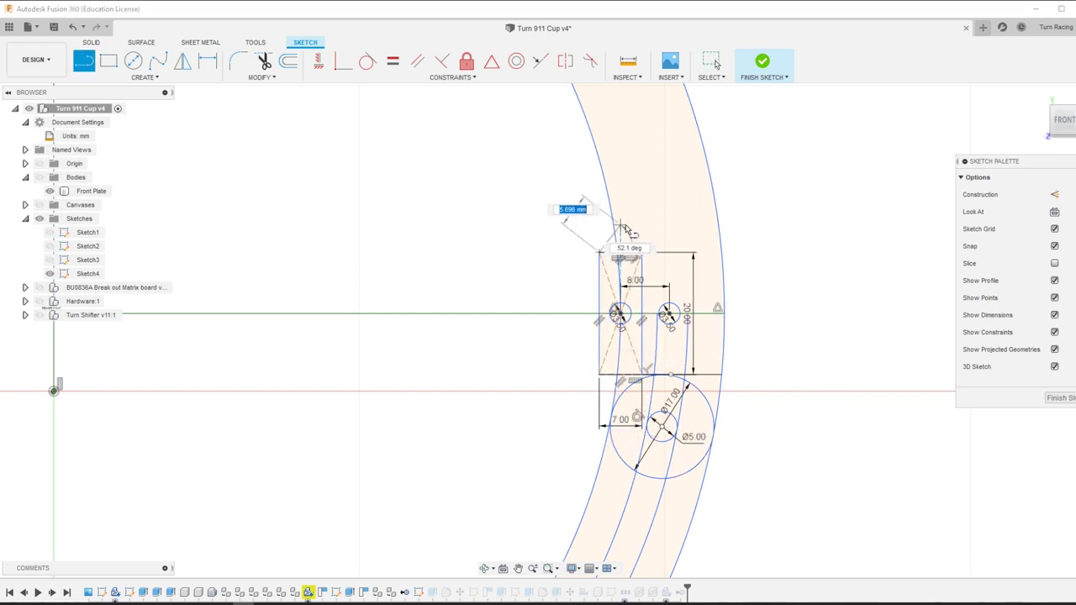
Step: Draw an angled line from the mounting rectangle's upper outer corner to the paddle's inner arc
click(615, 239)
key(Escape)
scroll(634, 284, up, 3)
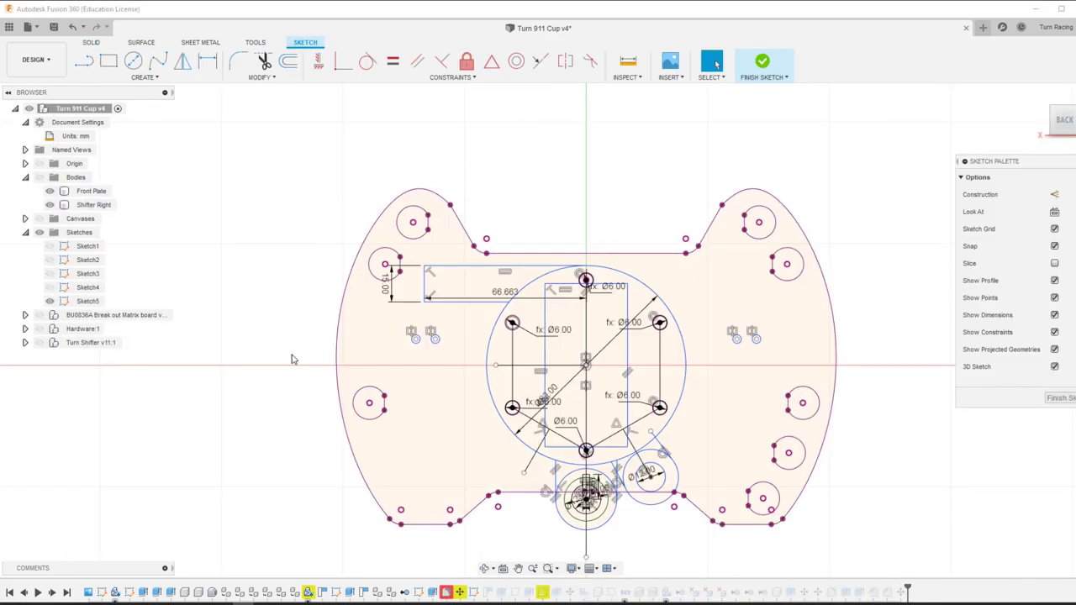
Step: Set the hub arm's reach to 60 mm and measure from its end to a vertical line drawn beneath the arm
scroll(628, 336, up, 3)
scroll(593, 340, down, 1)
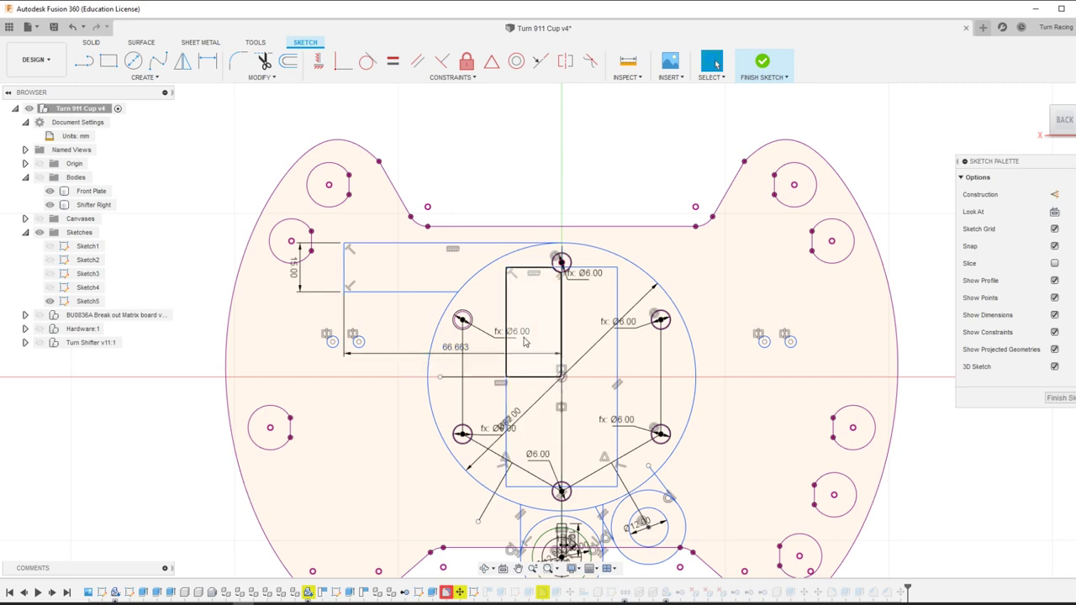
key(l)
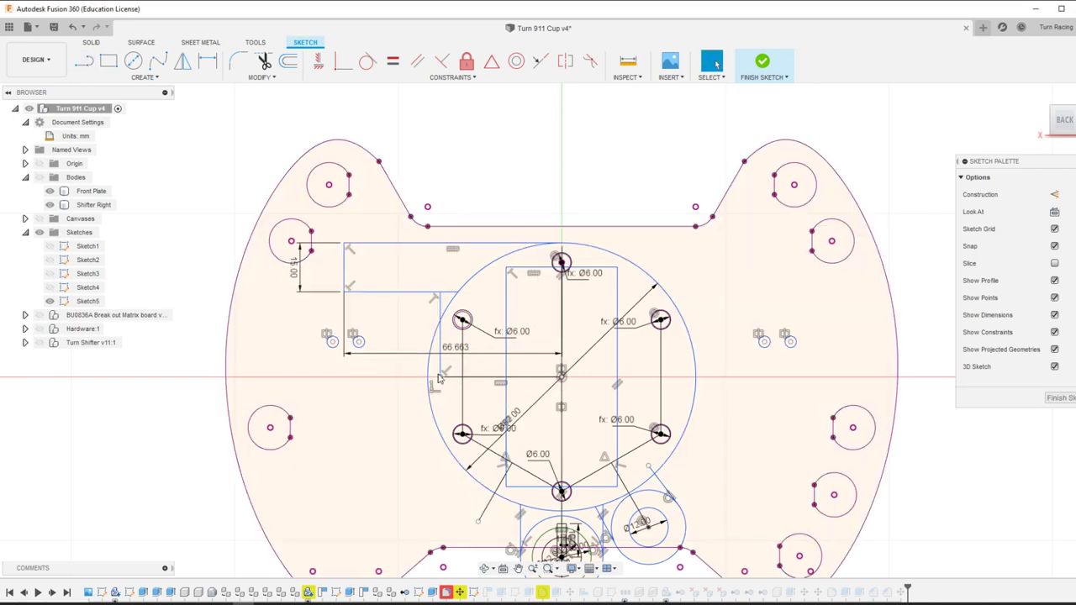
key(i)
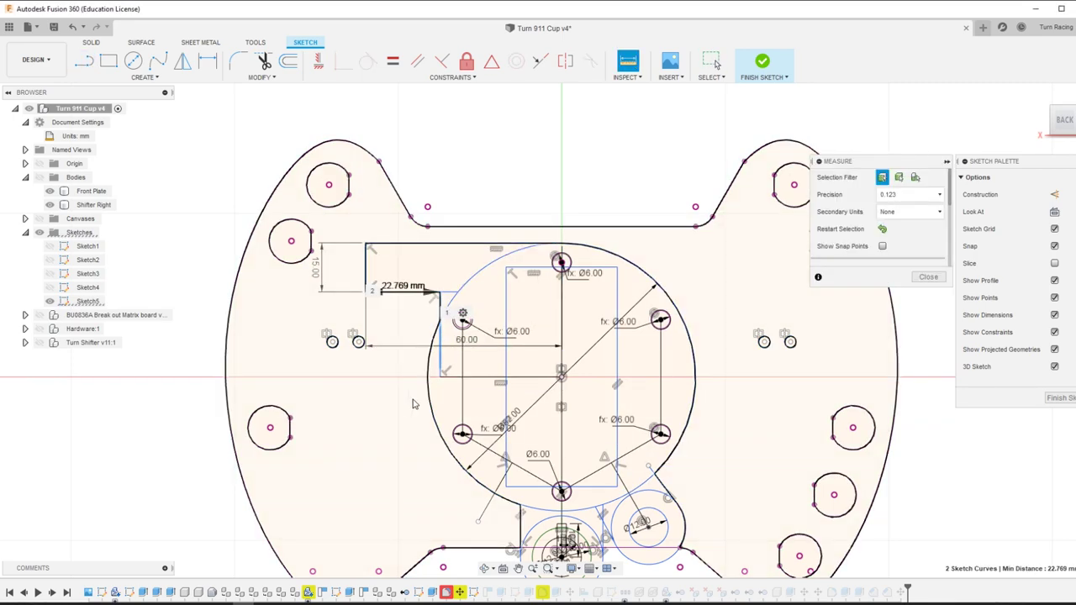
key(Escape)
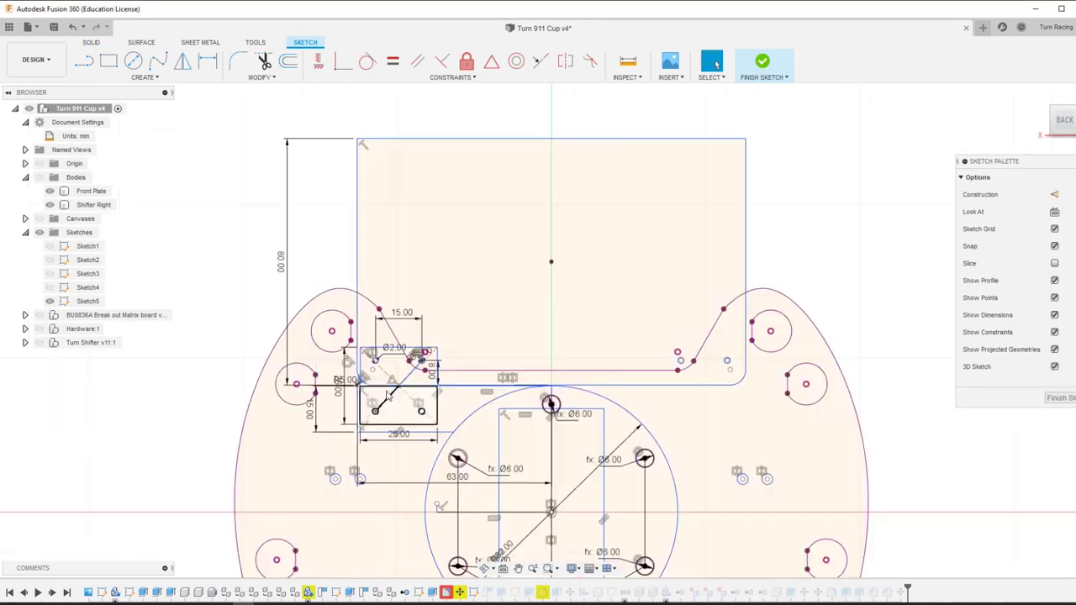
Step: Mirror the hub's side arm outline and its small screw holes across the vertical centreline
click(182, 61)
scroll(329, 405, up, 3)
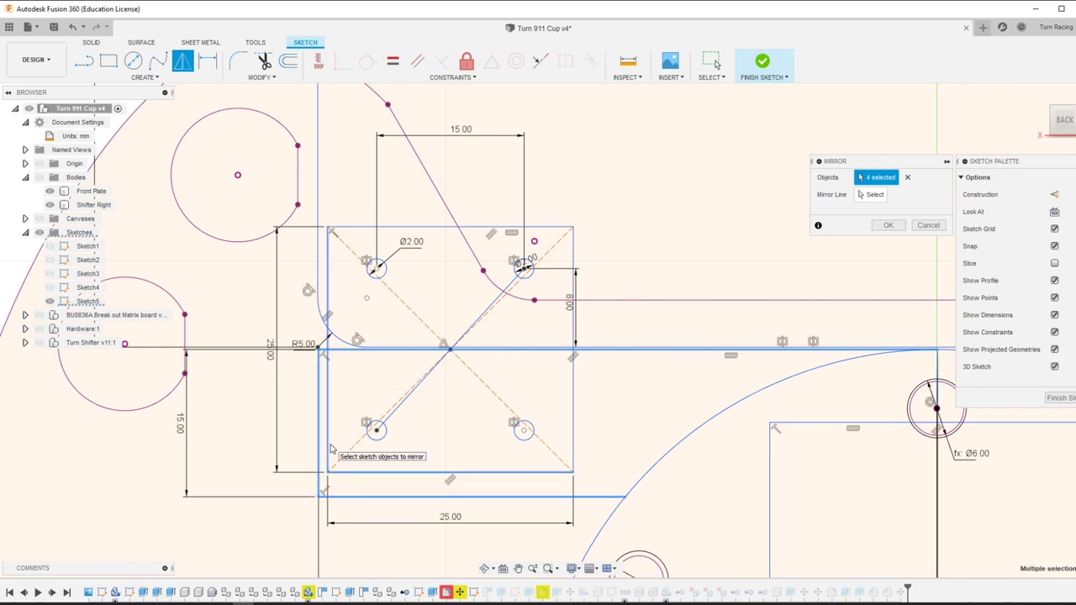
scroll(401, 455, down, 5)
key(Escape)
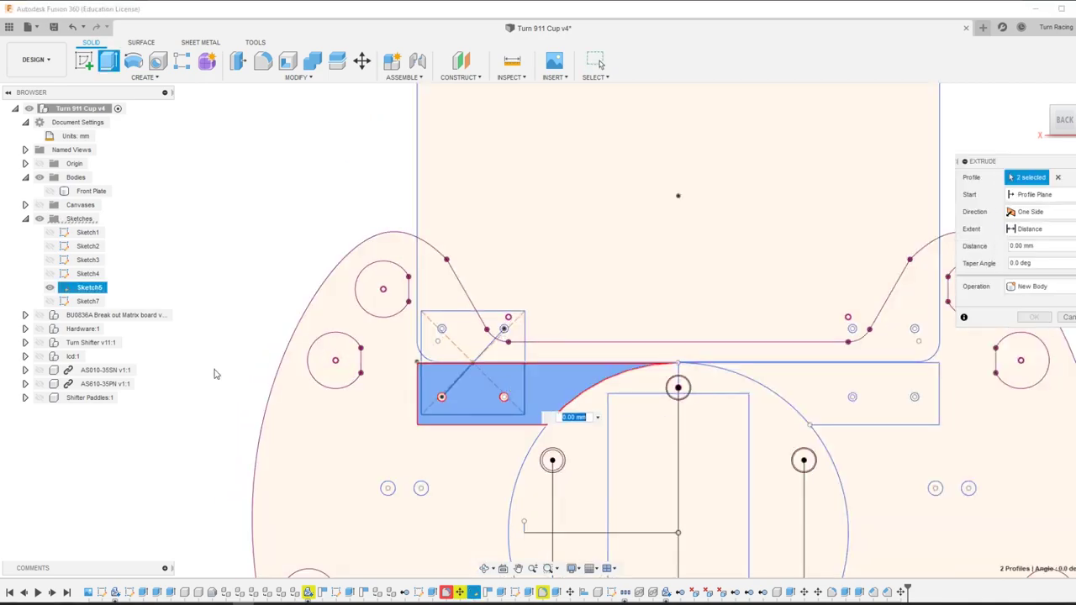
Step: Extrude both arms and the circular hub profile of Sketch5 as a new body, leaving out the central rectangle and screw holes
scroll(367, 401, up, 3)
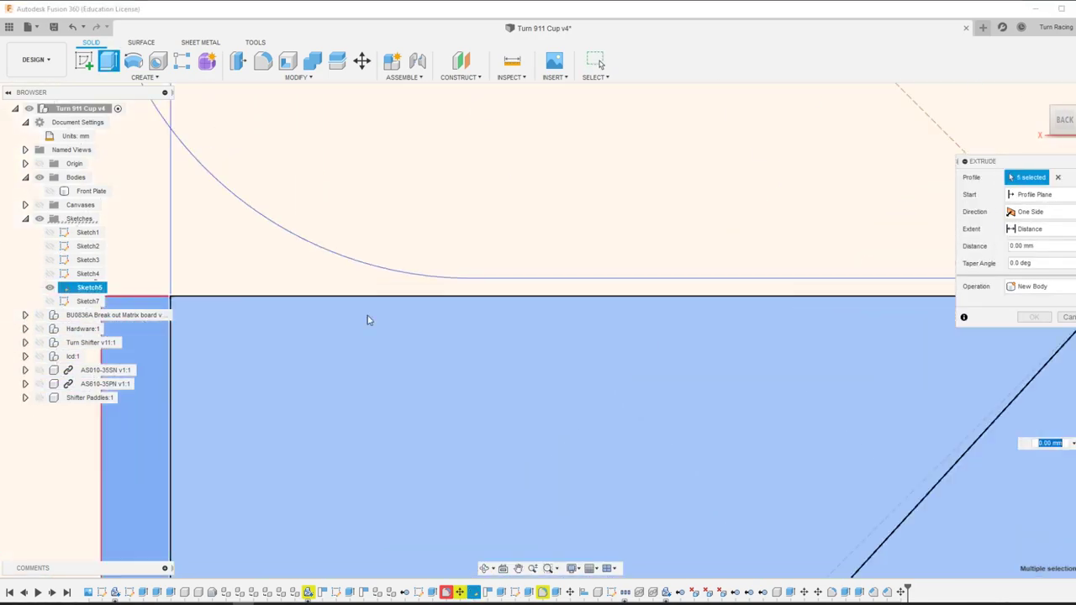
scroll(367, 317, down, 5)
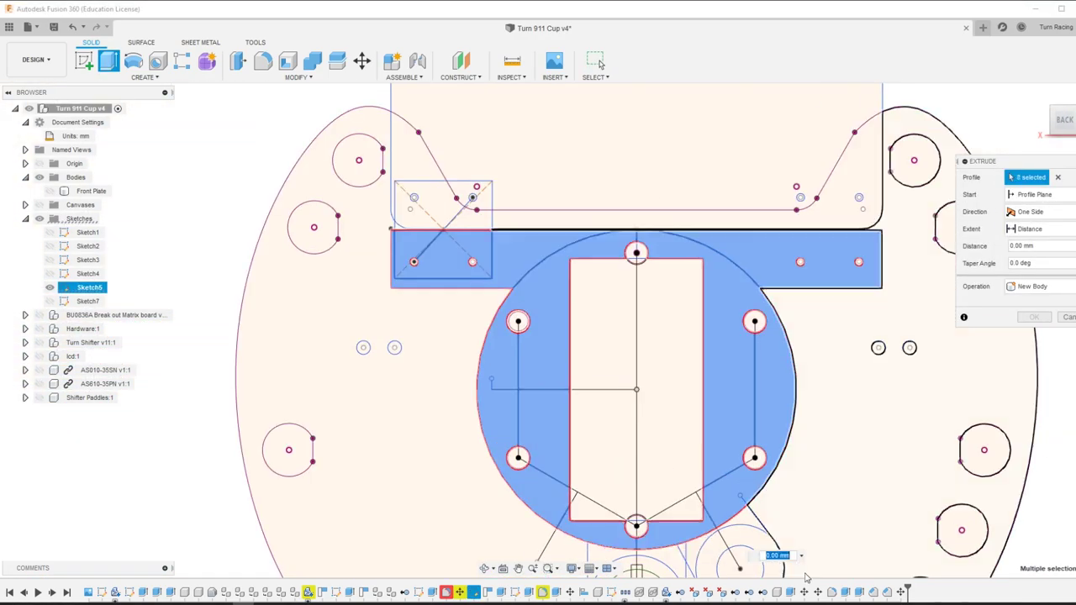
scroll(612, 442, down, 3)
scroll(696, 538, up, 4)
scroll(622, 463, down, 3)
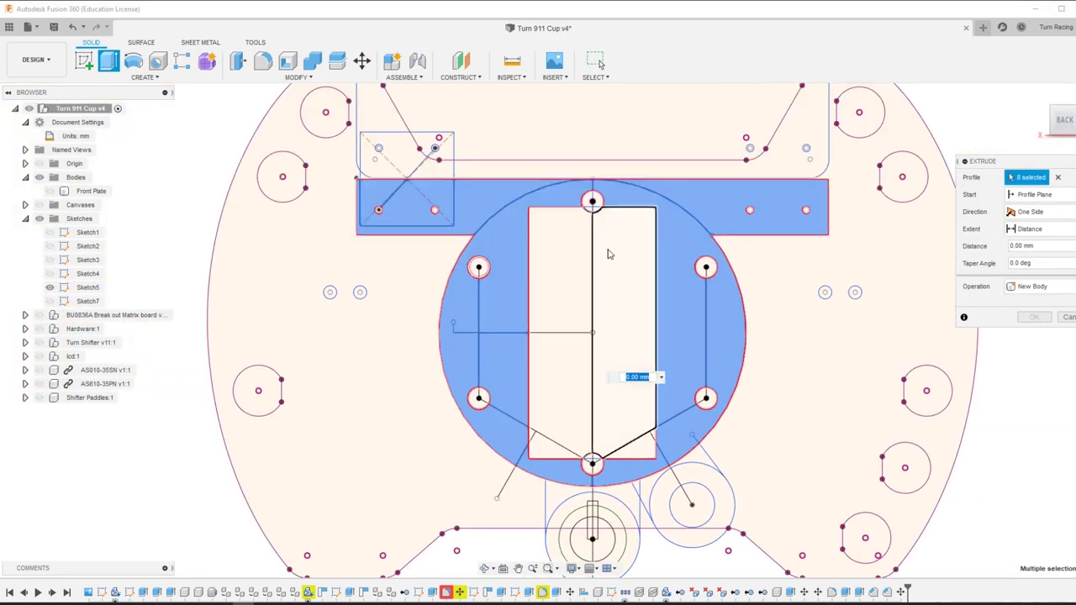
scroll(392, 249, up, 5)
click(88, 286)
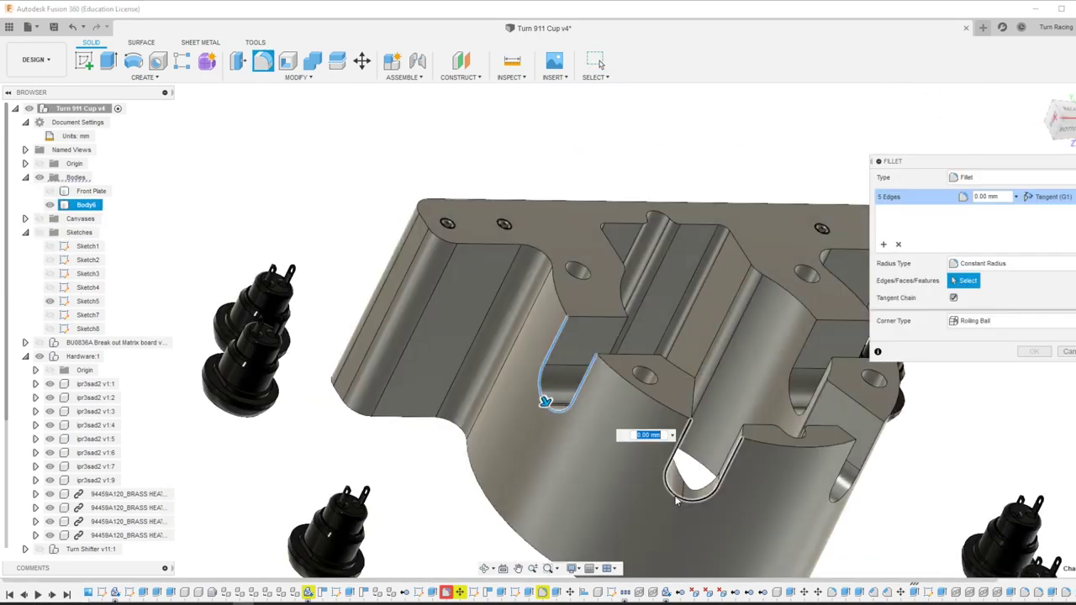
Step: Fillet the edges of the hub's cable slots and create an offset construction plane parallel to the hub's side
shift+middle_drag(630, 430, 764, 510)
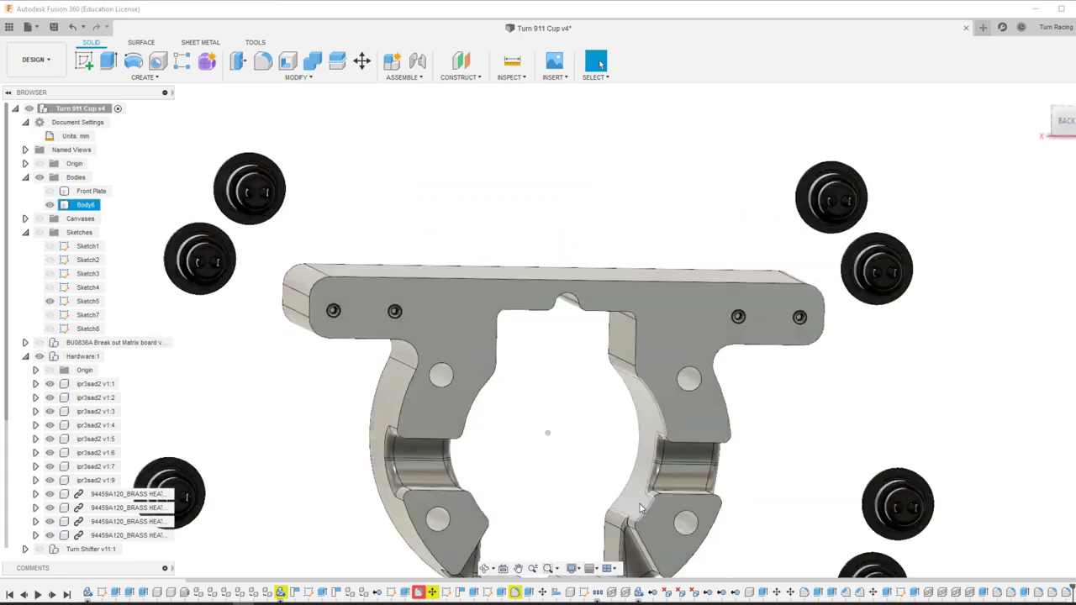
scroll(587, 423, up, 3)
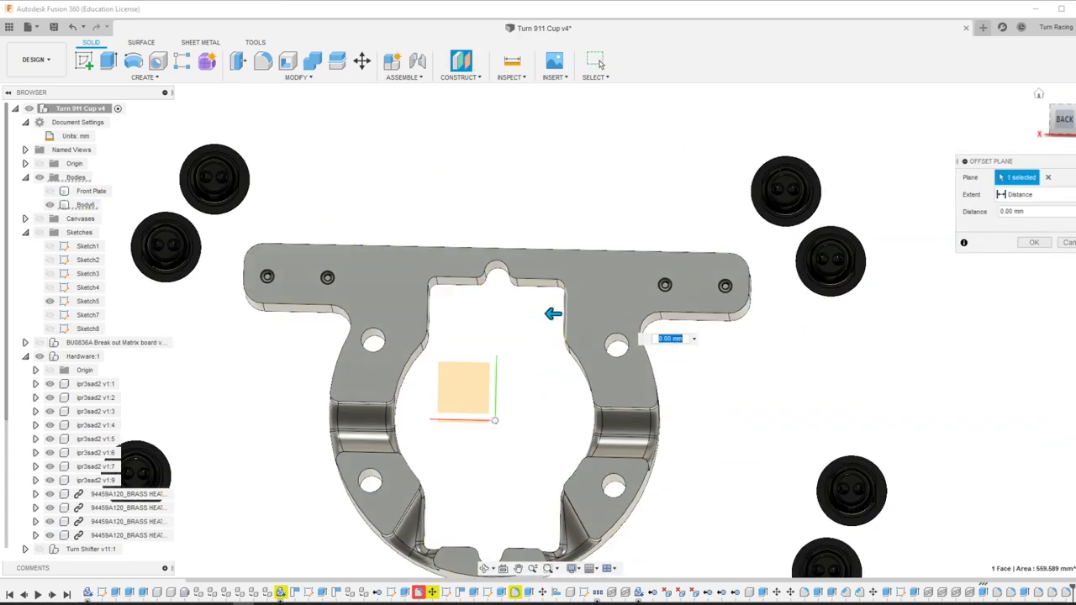
drag(588, 352, 614, 353)
scroll(711, 250, up, 3)
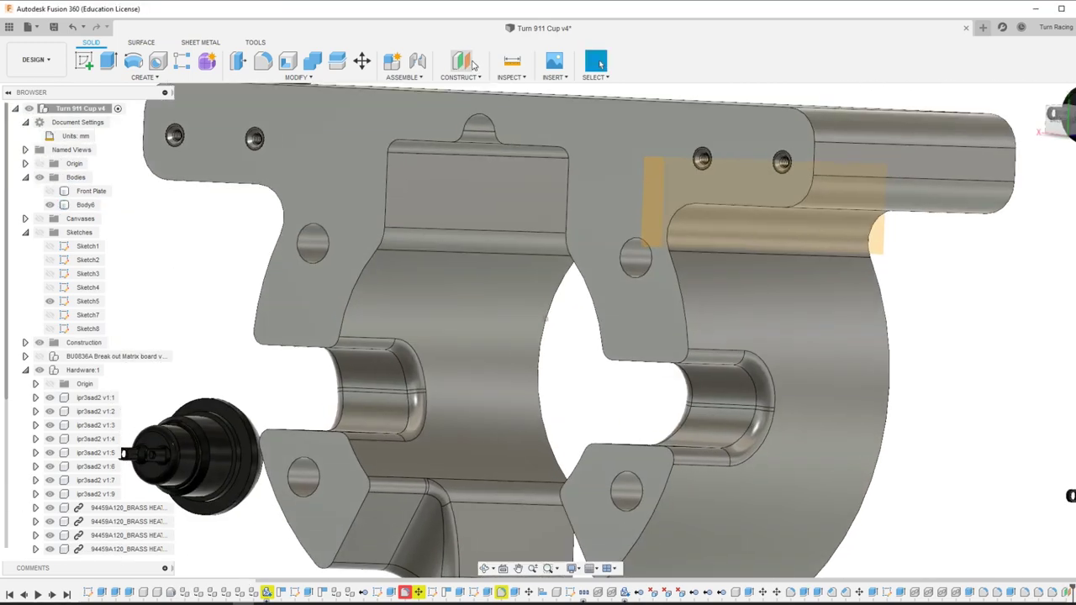
click(1035, 243)
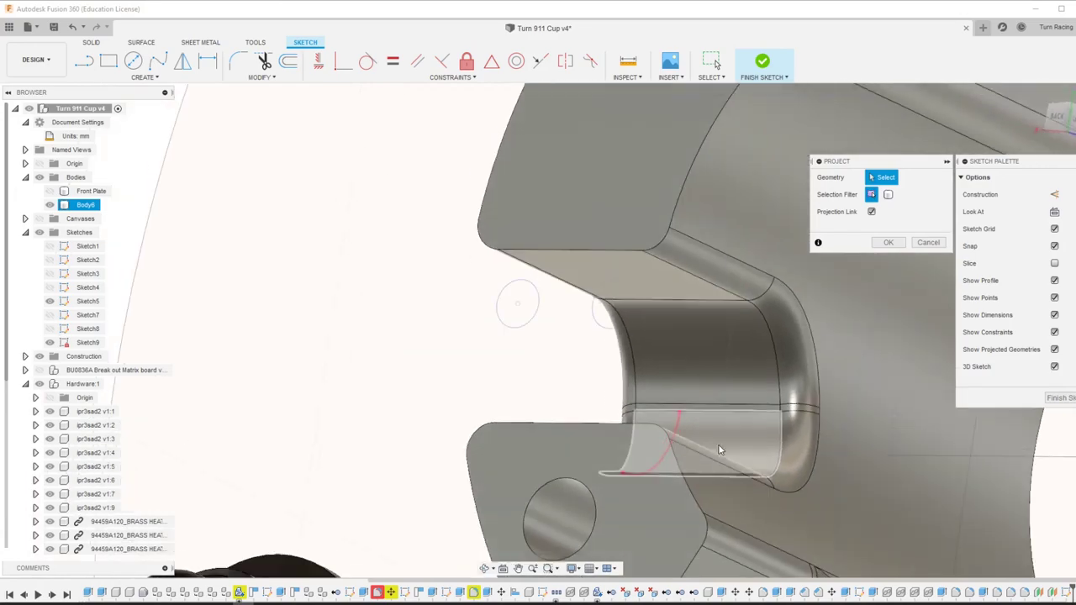
Step: Project the side slot's curved face into the sketch and try a 1.125 mm square-section pipe cut along the circle around the slot
click(751, 452)
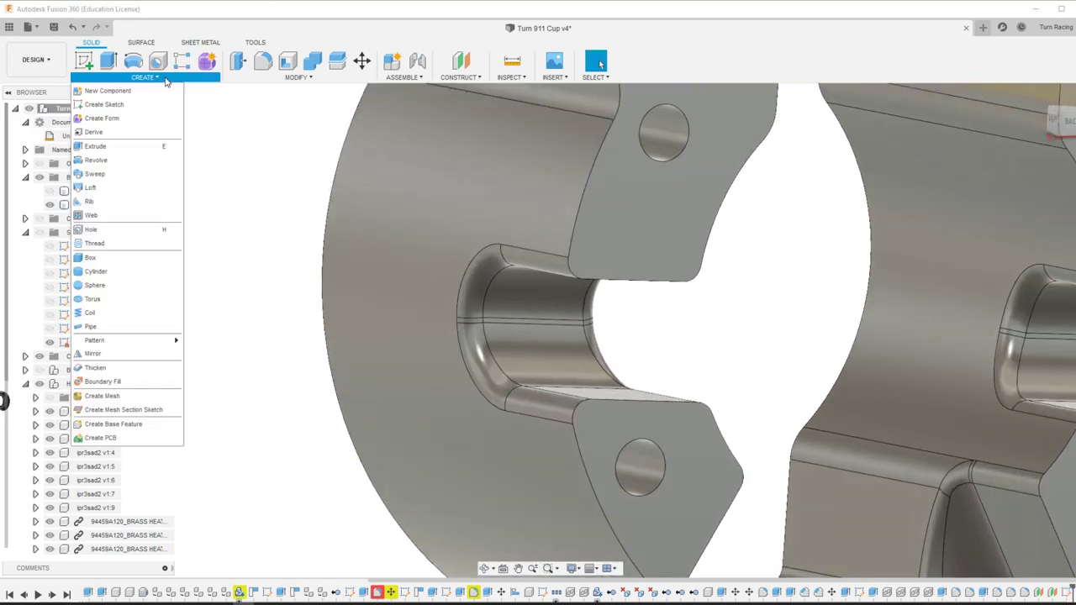
click(110, 341)
click(504, 336)
mouse_move(504, 336)
shift+middle_down()
mouse_move(490, 336)
mouse_move(493, 235)
mouse_move(421, 325)
shift+middle_up()
click(1019, 278)
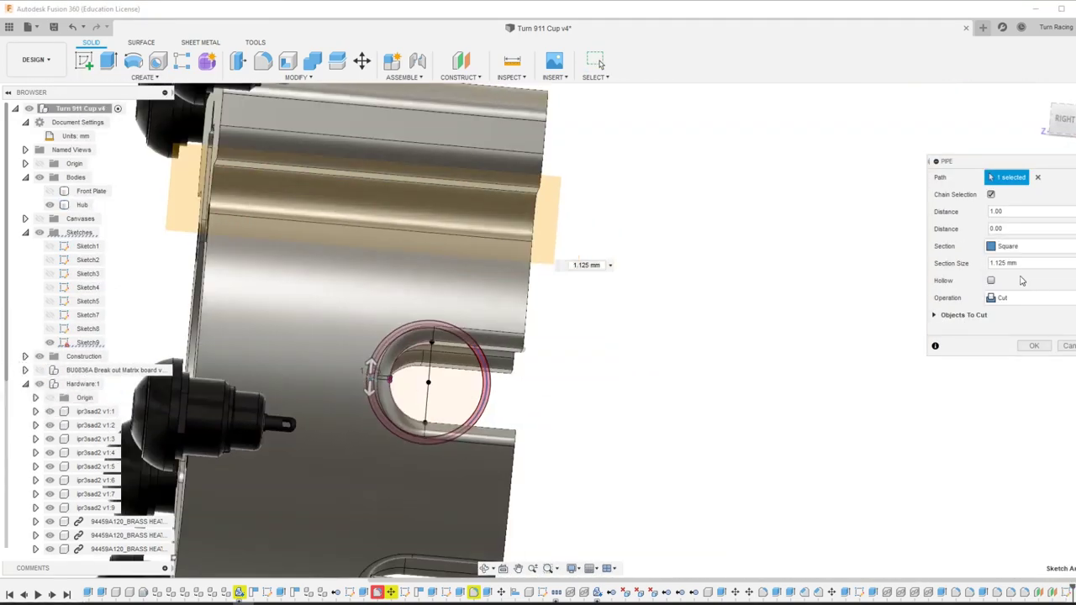
mouse_move(1021, 281)
shift+middle_down()
mouse_move(757, 361)
mouse_move(773, 375)
mouse_move(141, 389)
shift+middle_up()
key(Escape)
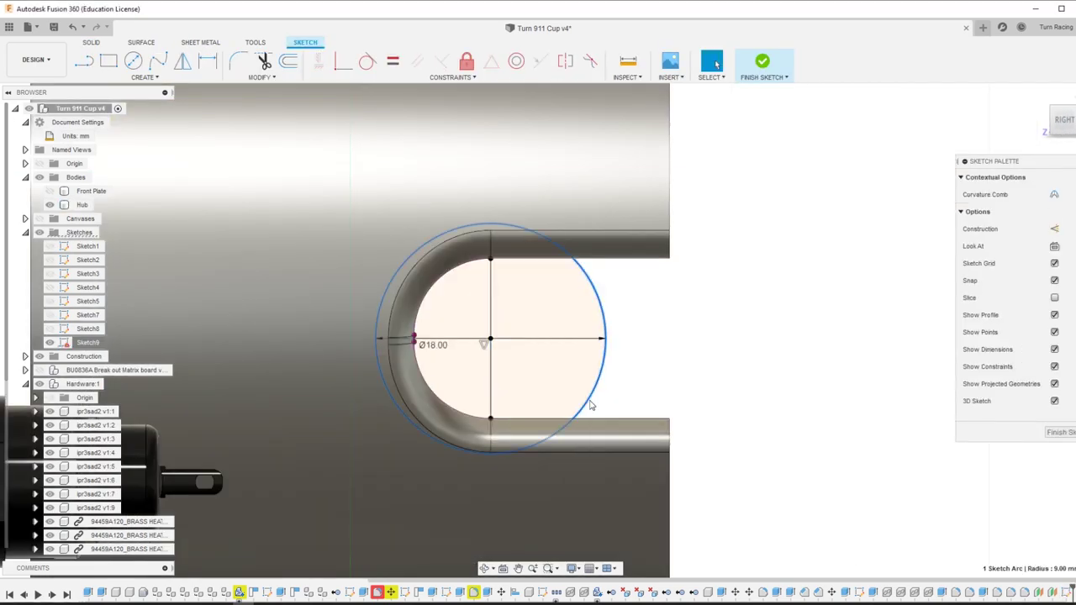
Step: Shift the 18 mm circle deeper into the slot and cut a square-section pipe groove along it into the hub
drag(497, 337, 473, 337)
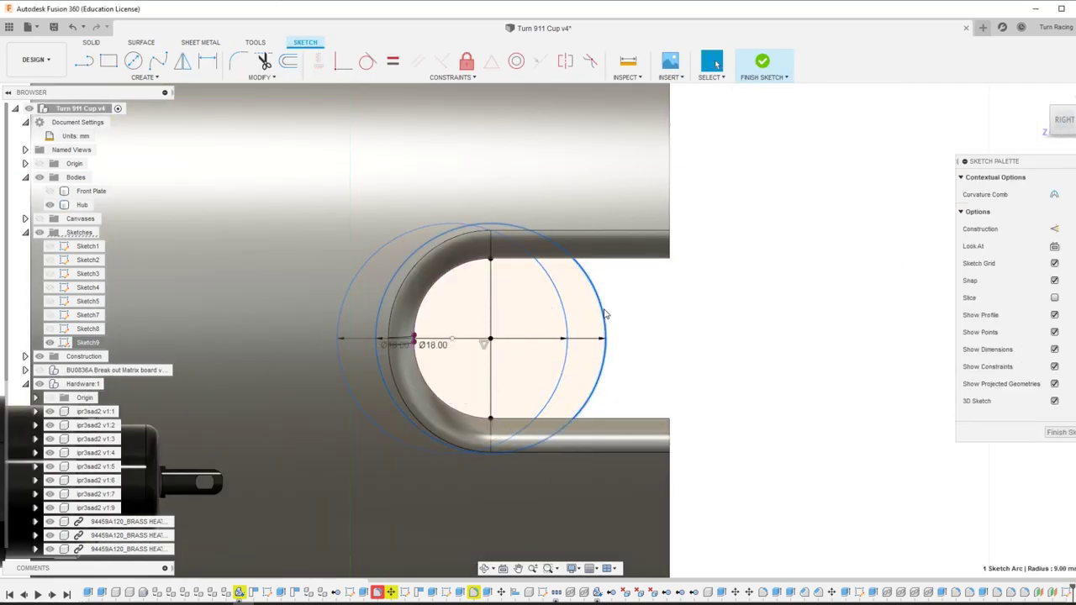
shift+middle_drag(605, 314, 636, 437)
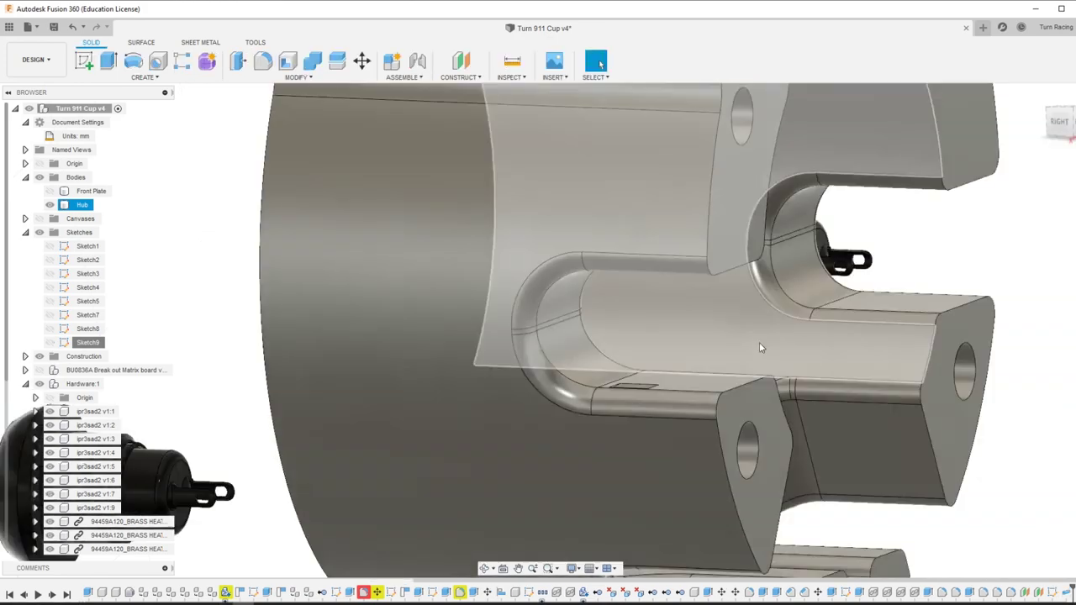
Step: Extrude the square around the four small screw holes in Sketch5 as a thin new plate body, entering the distance in inches
mouse_move(759, 342)
shift+middle_down()
mouse_move(291, 241)
mouse_move(392, 300)
mouse_move(364, 284)
mouse_move(240, 308)
mouse_move(267, 311)
mouse_move(219, 344)
mouse_move(169, 336)
shift+middle_up()
click(26, 383)
click(51, 304)
click(88, 301)
key(e)
scroll(589, 277, up, 5)
click(676, 202)
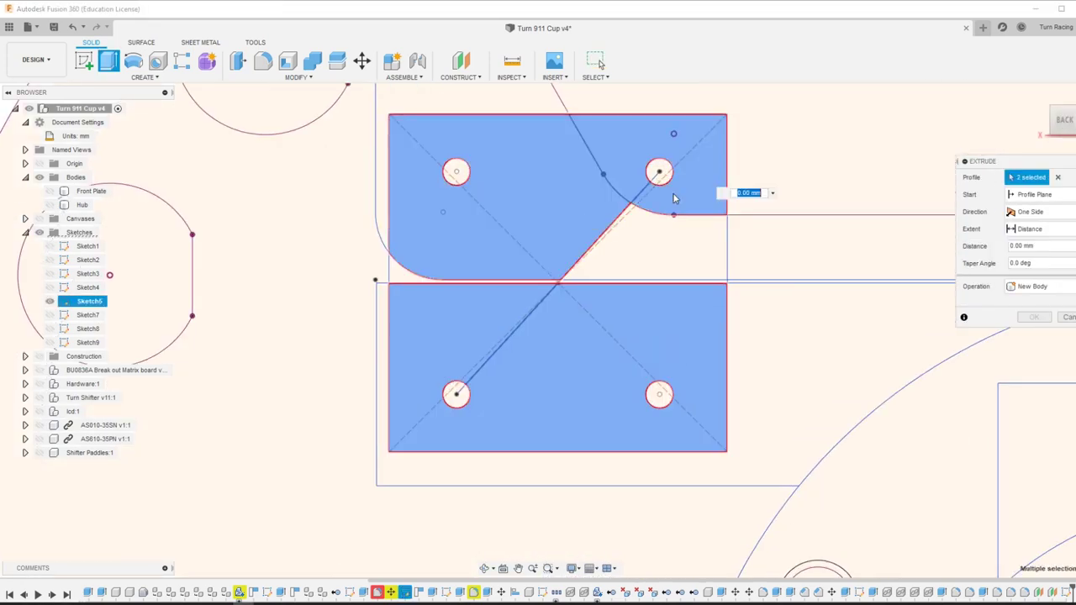
scroll(569, 361, up, 5)
shift+middle_drag(569, 361, 625, 331)
text(in)
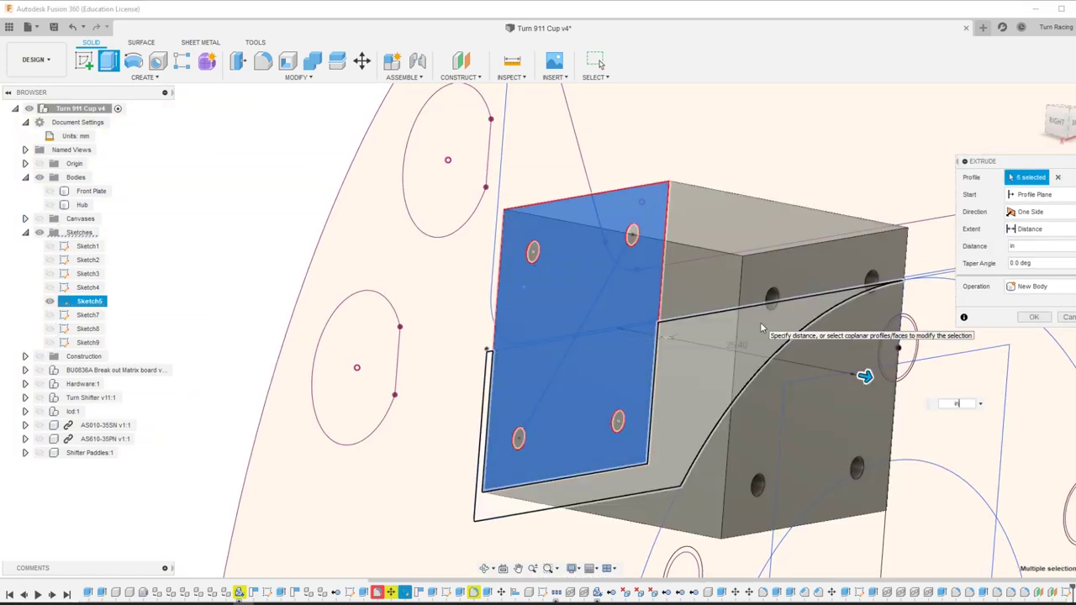
key(Return)
Step: Fillet the four corner edges of the square plate with a 5 mm radius
shift+middle_drag(762, 327, 507, 423)
key(f)
scroll(697, 319, up, 3)
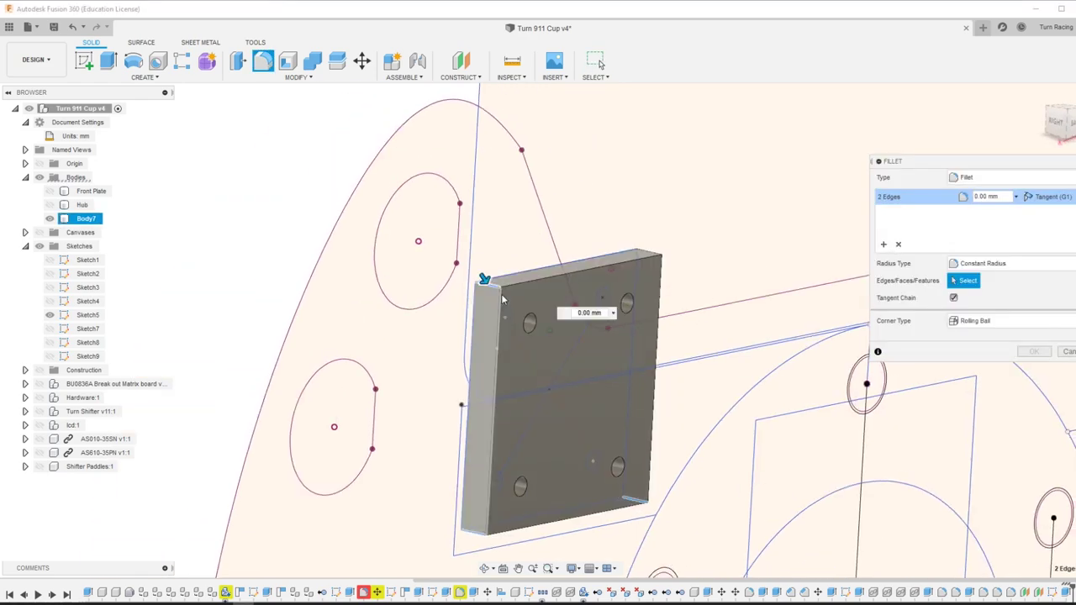
text(5)
key(Return)
Step: Chamfer the edges of the plate's screw holes with an equal-distance chamfer
shift+middle_drag(698, 318, 643, 460)
scroll(643, 460, up, 3)
key(s)
click(617, 480)
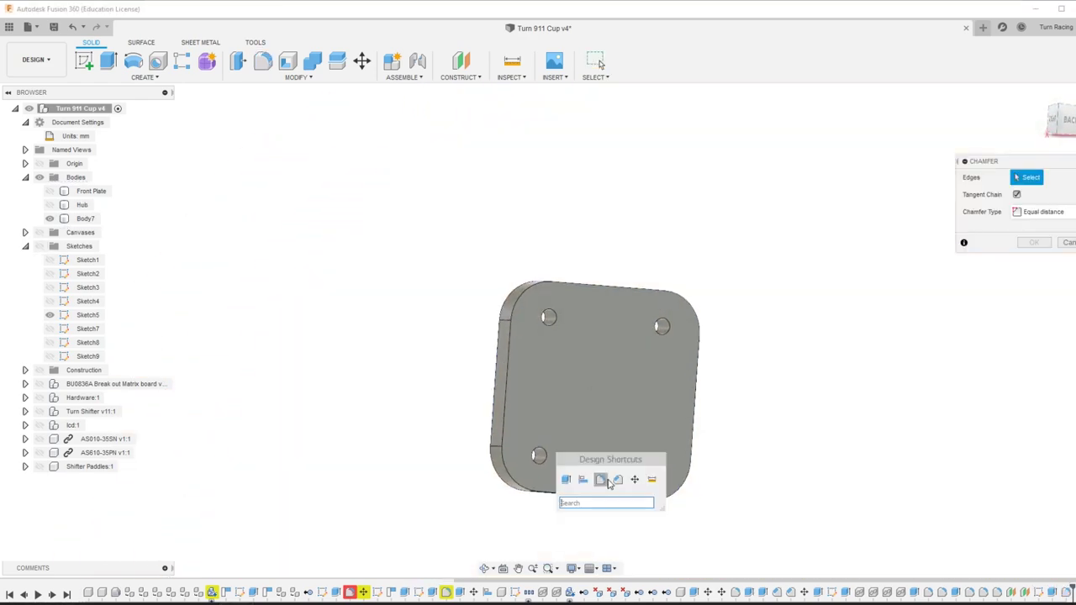
key(Return)
Step: Apply a carbon-fibre appearance to the square plate body
right_click(85, 218)
click(109, 297)
key(Escape)
Step: Show the hub and move the square plate body -90 mm along Z
scroll(530, 345, down, 5)
click(49, 191)
click(49, 204)
click(85, 217)
key(m)
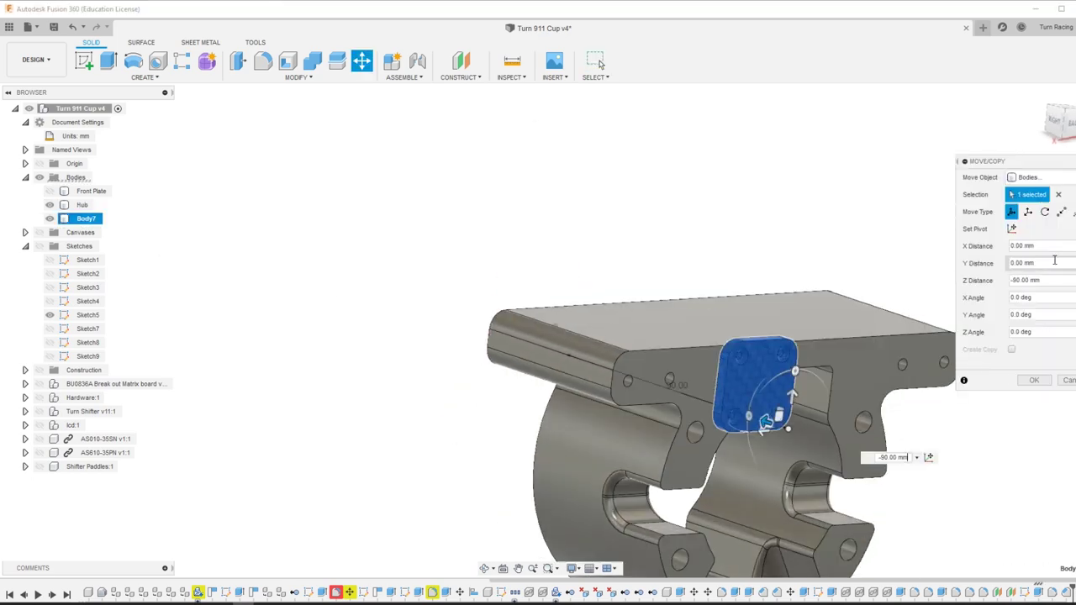
key(Return)
scroll(389, 276, down, 3)
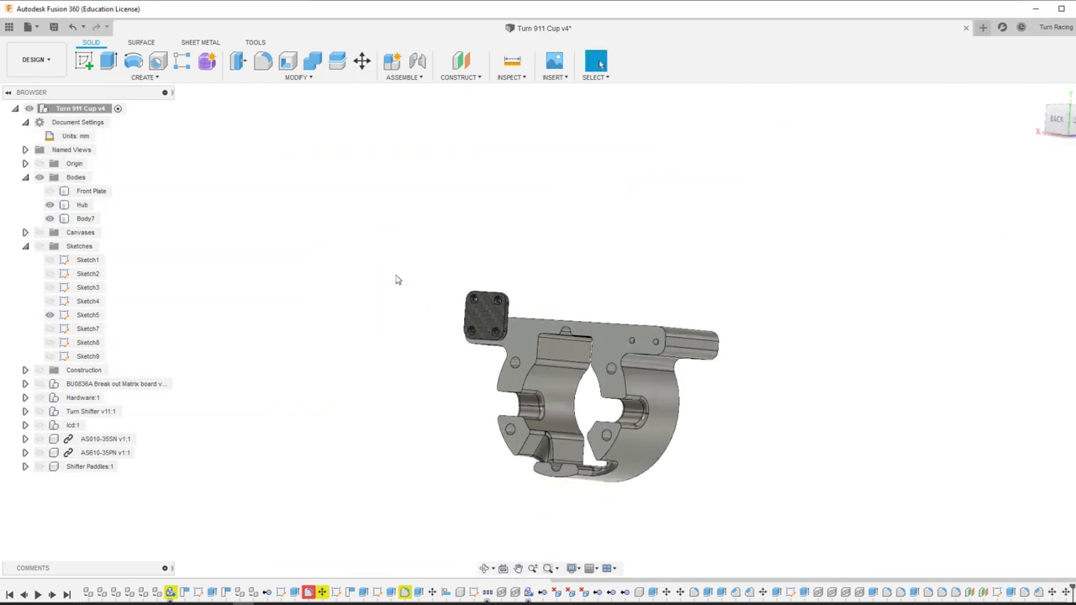
Step: Paste a copy of the square carbon-fibre plate body and move it -99 mm along X to the hub arm's other end
key(ctrl+v)
scroll(643, 303, up, 5)
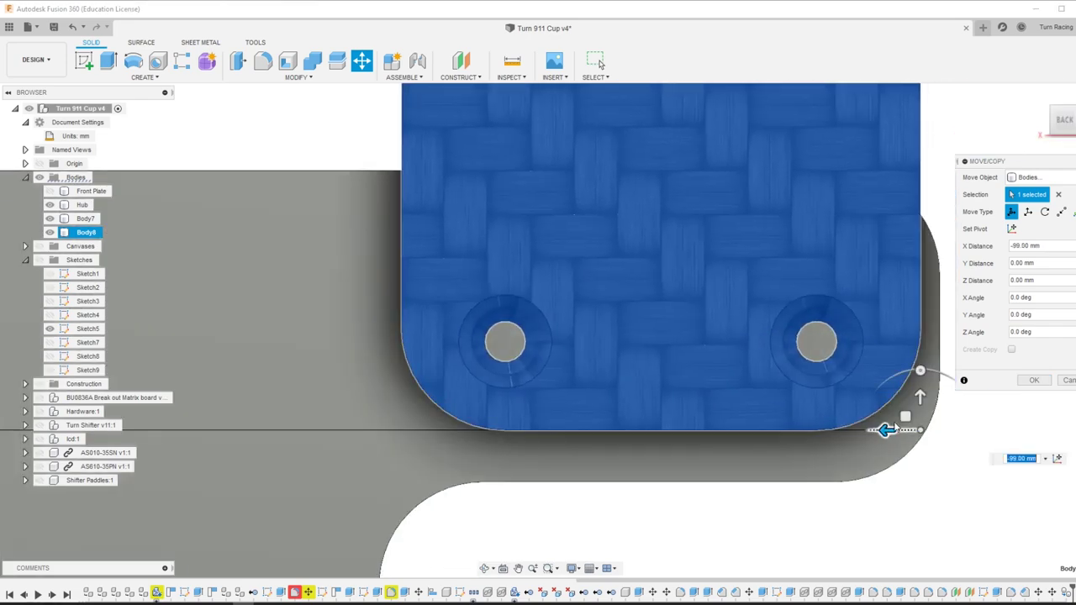
key(Return)
Step: Show the LCD component and move it vertically into place above the hub, between the two square plates
scroll(538, 336, down, 5)
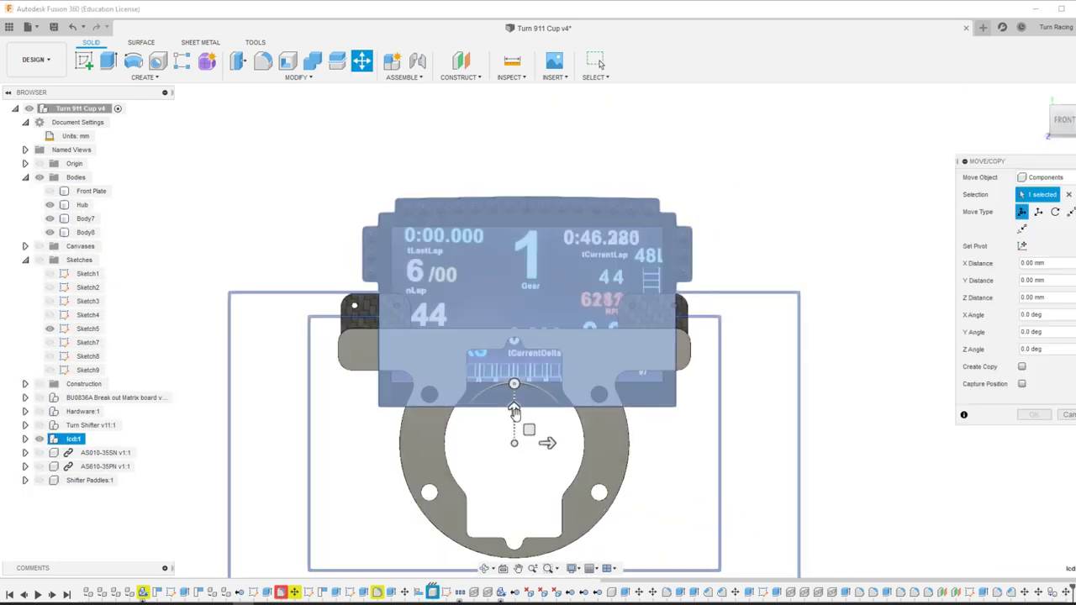
scroll(514, 380, up, 5)
key(Return)
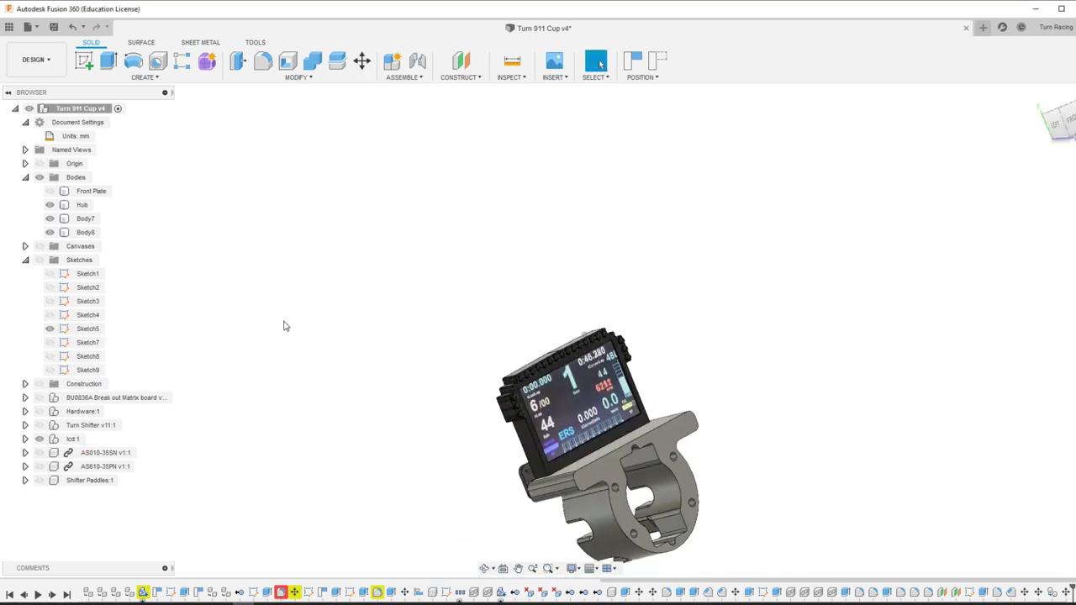
Step: Show the front plate, hardware and Turn Shifter components together with the hub and display
click(49, 191)
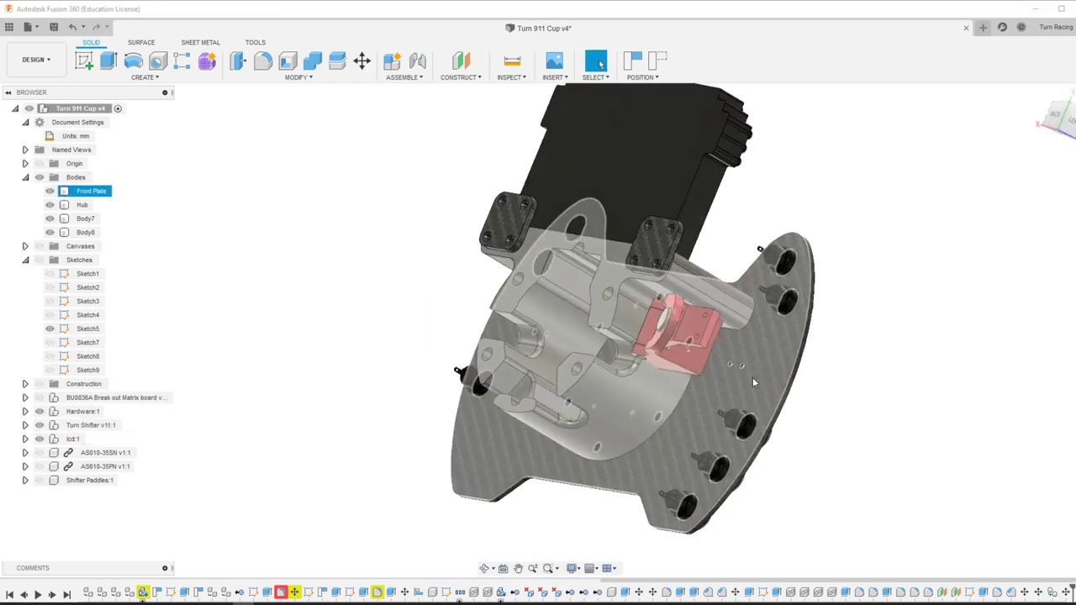
click(536, 329)
key(m)
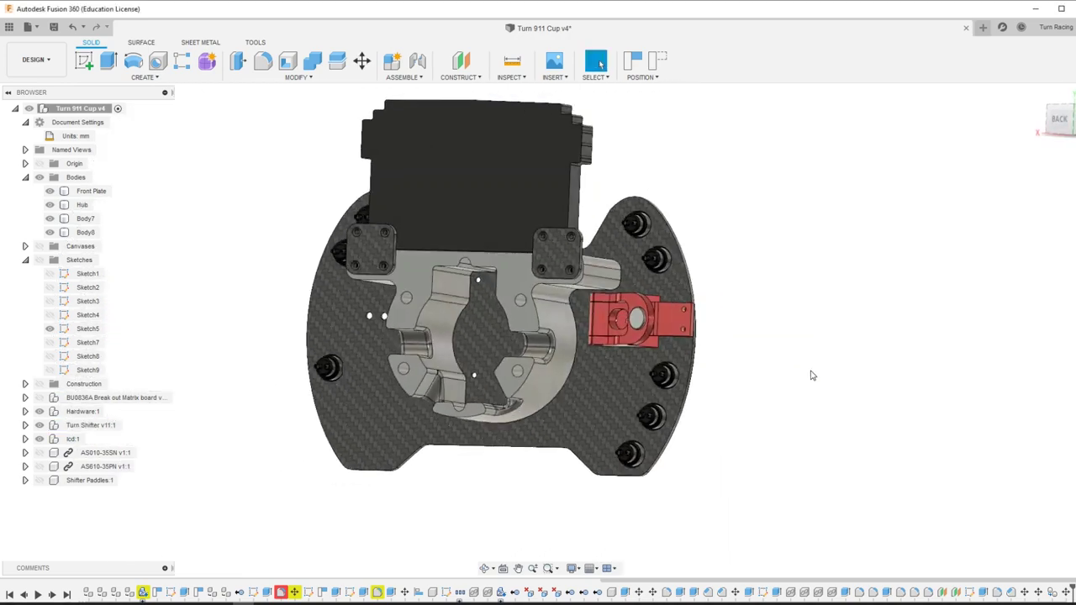
Step: Extrude the hub circle profiles and the adjoining round tab from Sketch5 by 15 mm as a new body, leaving the screw holes open
shift+middle_drag(810, 373, 783, 466)
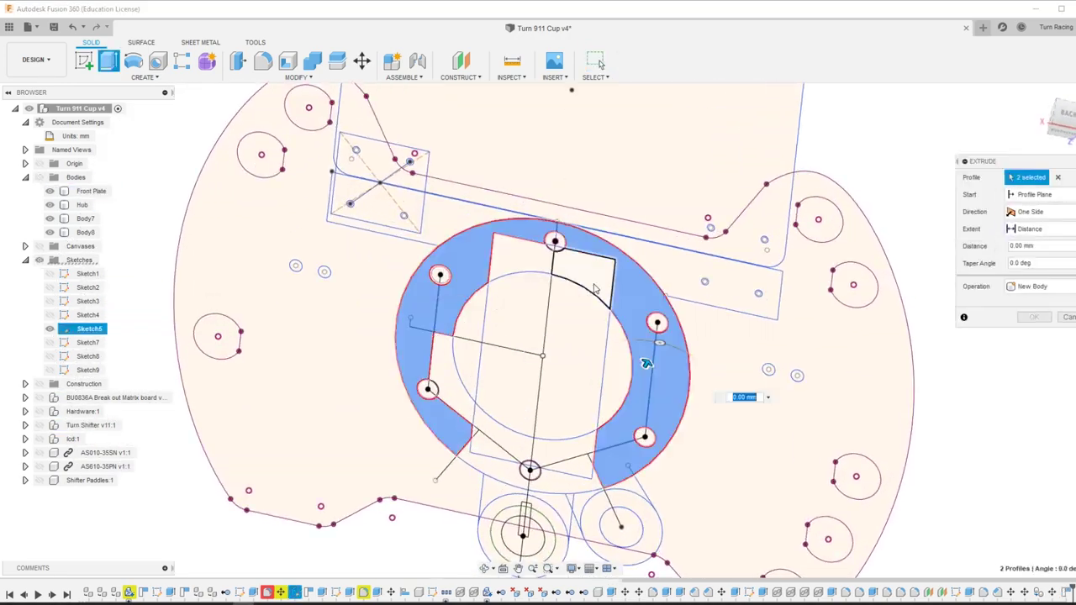
scroll(605, 521, up, 5)
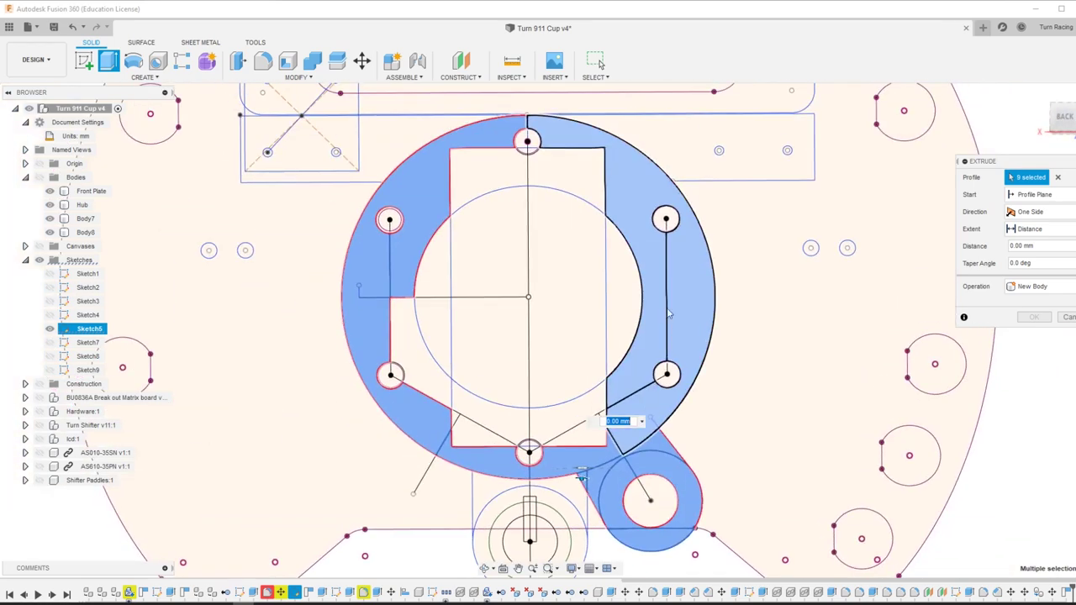
click(424, 353)
click(495, 173)
click(572, 252)
click(672, 337)
click(528, 452)
scroll(583, 379, up, 3)
scroll(725, 410, down, 4)
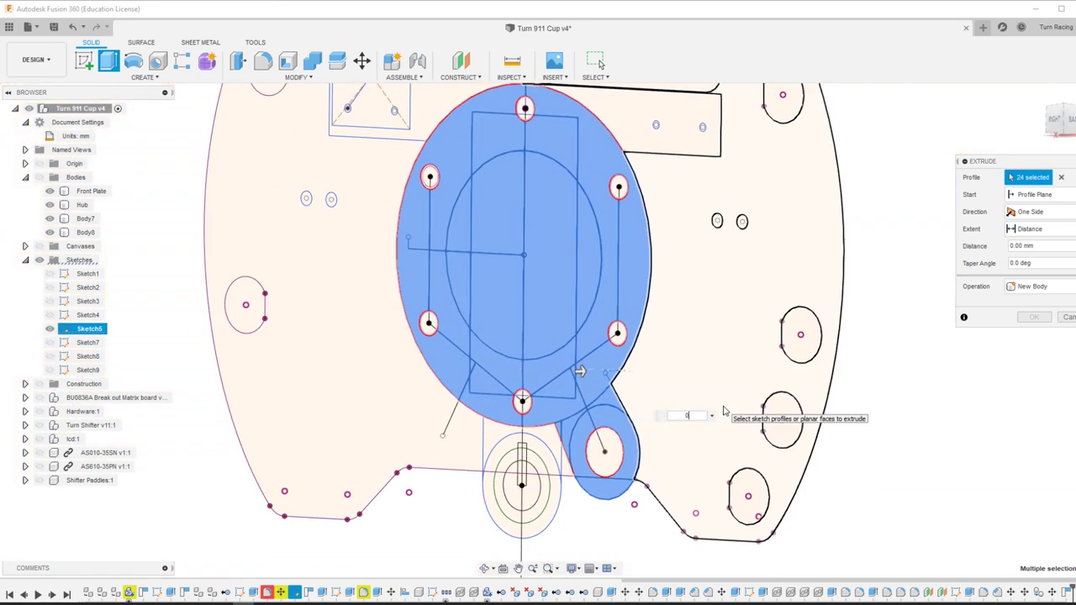
shift+middle_drag(725, 410, 644, 421)
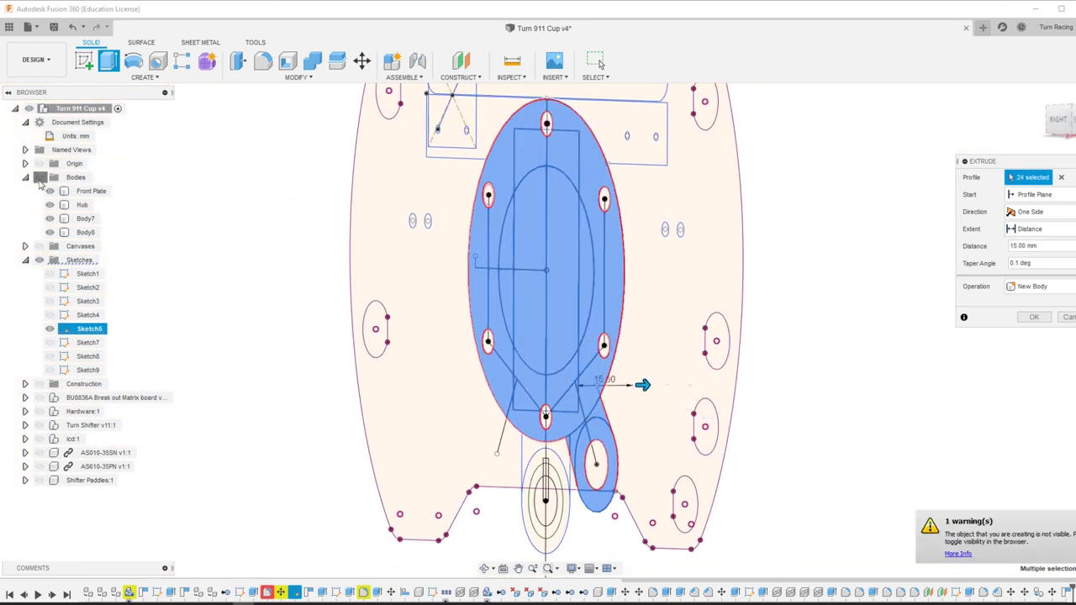
text(15)
key(Return)
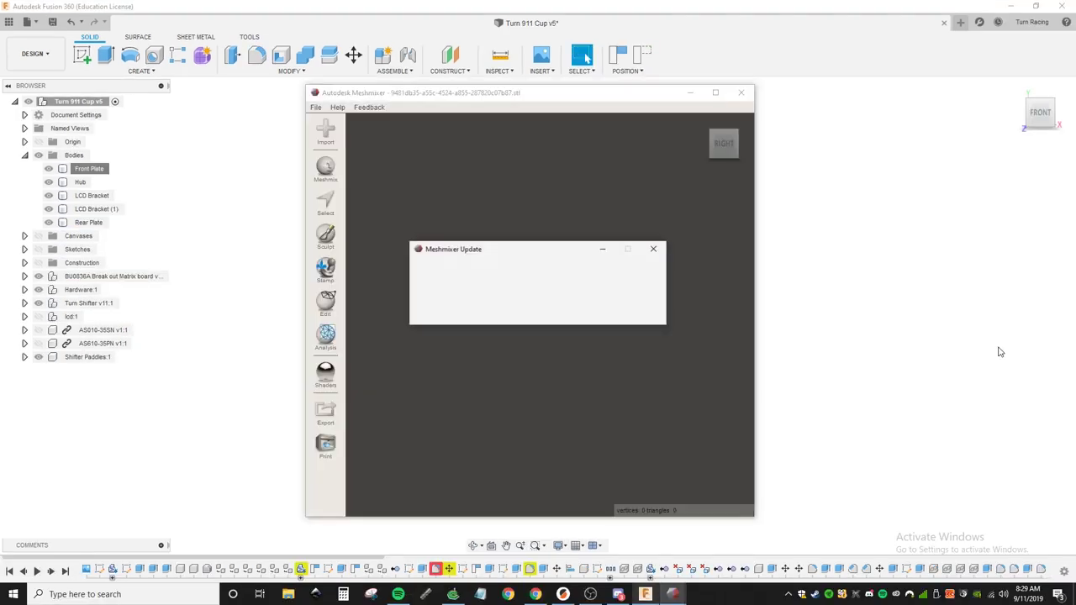
Step: In Meshmixer, dismiss the update dialog, export the front plate mesh as Front Plate v2 in STL ASCII format, and close the program
click(644, 365)
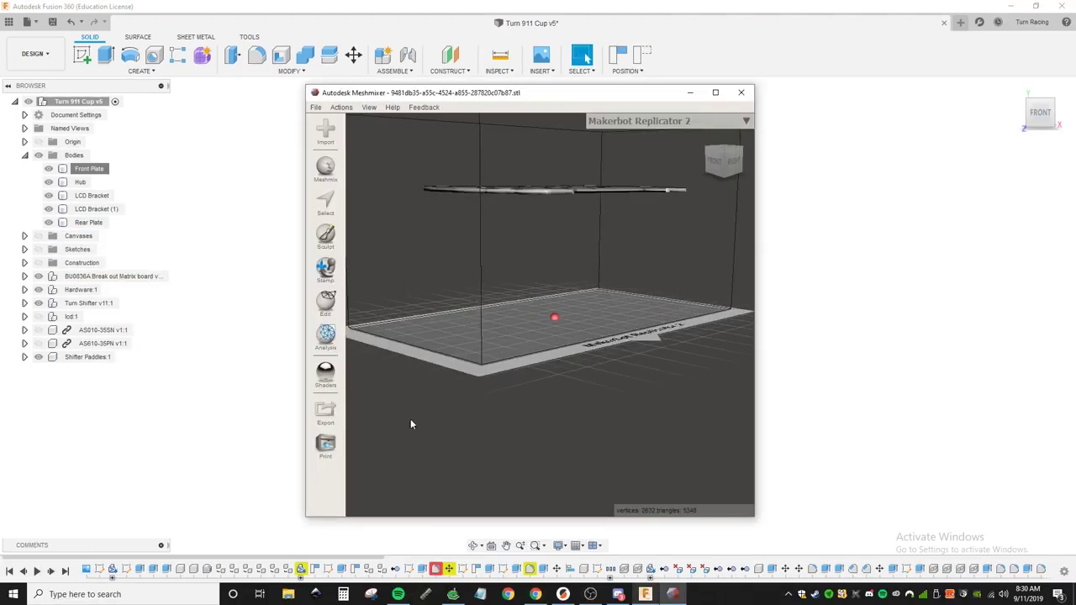
click(324, 413)
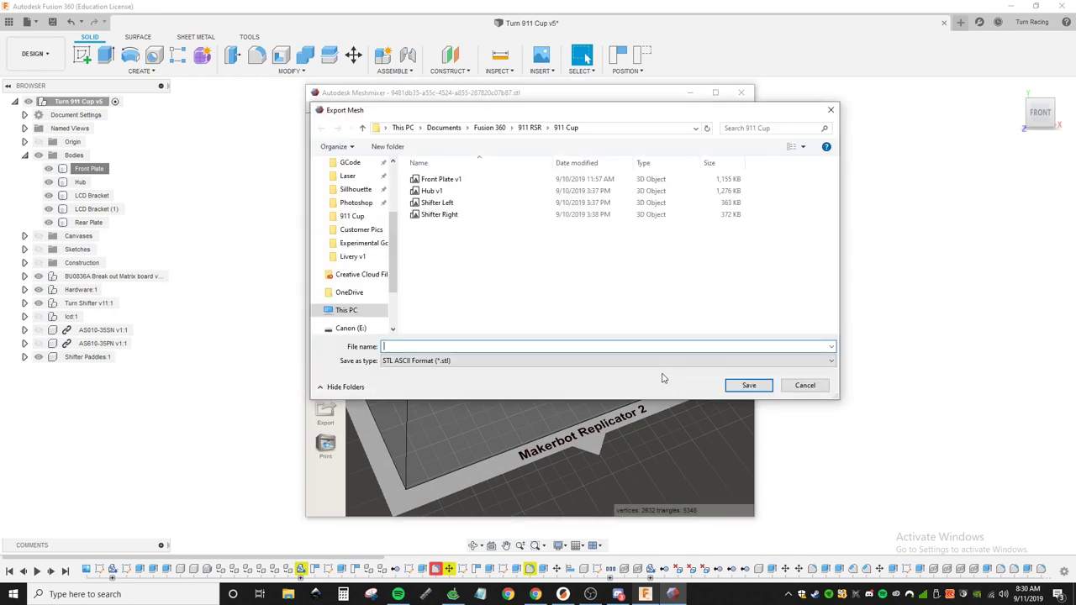
text(Front Plate)
key(Return)
click(740, 92)
click(584, 343)
Step: In Fusion 360, send the Hub body to Meshmixer as an STL mesh and dismiss the update dialog
click(80, 182)
right_click(80, 181)
click(143, 314)
click(1010, 353)
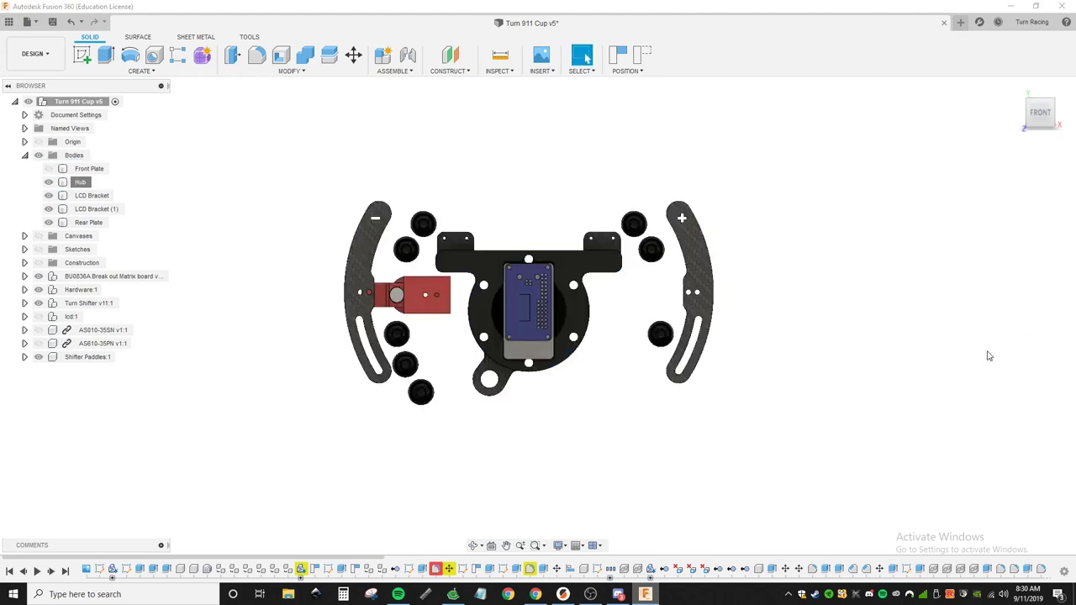
click(615, 303)
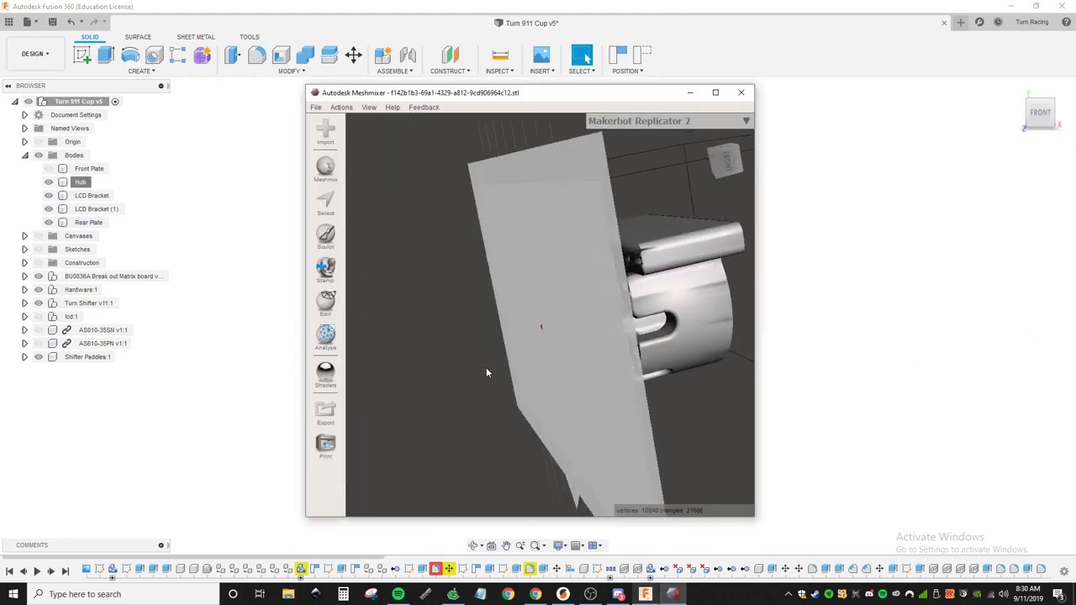
Step: Export the hub mesh as Hub v2 in STL ASCII format to the 911 Cup folder
click(325, 413)
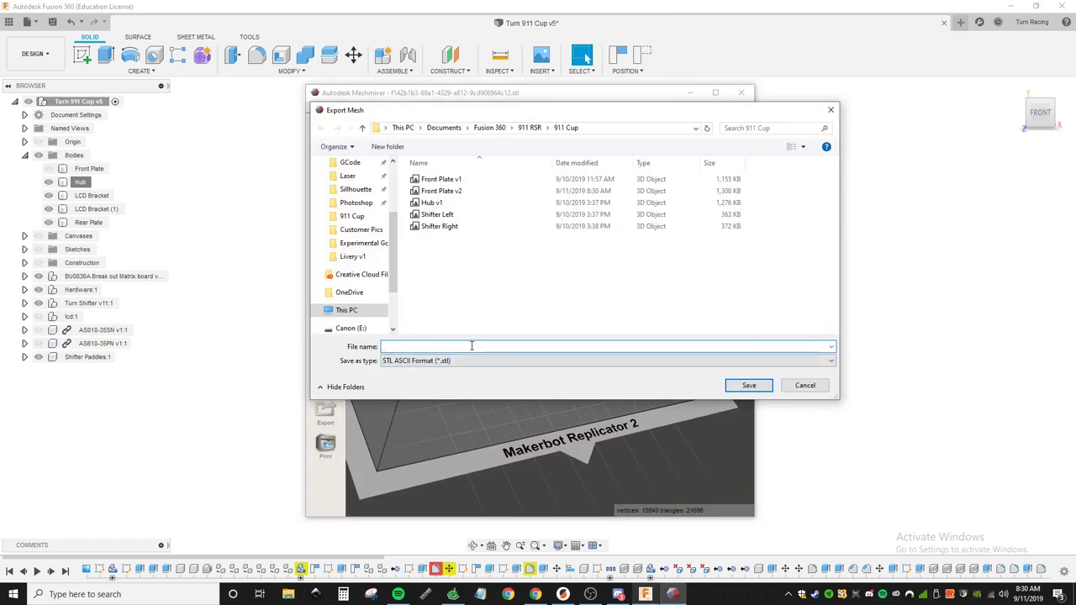
text(Hub v1)
key(Return)
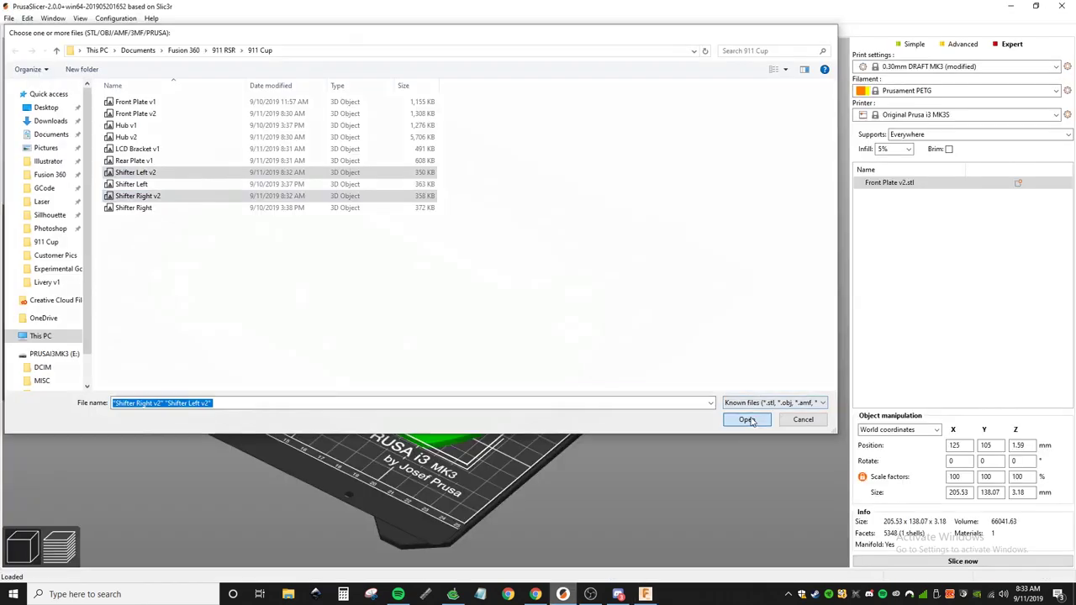
Step: In PrusaSlicer, import Shifter Left v2 and Shifter Right v2, and rotate the left shifter 90° about Z
click(747, 415)
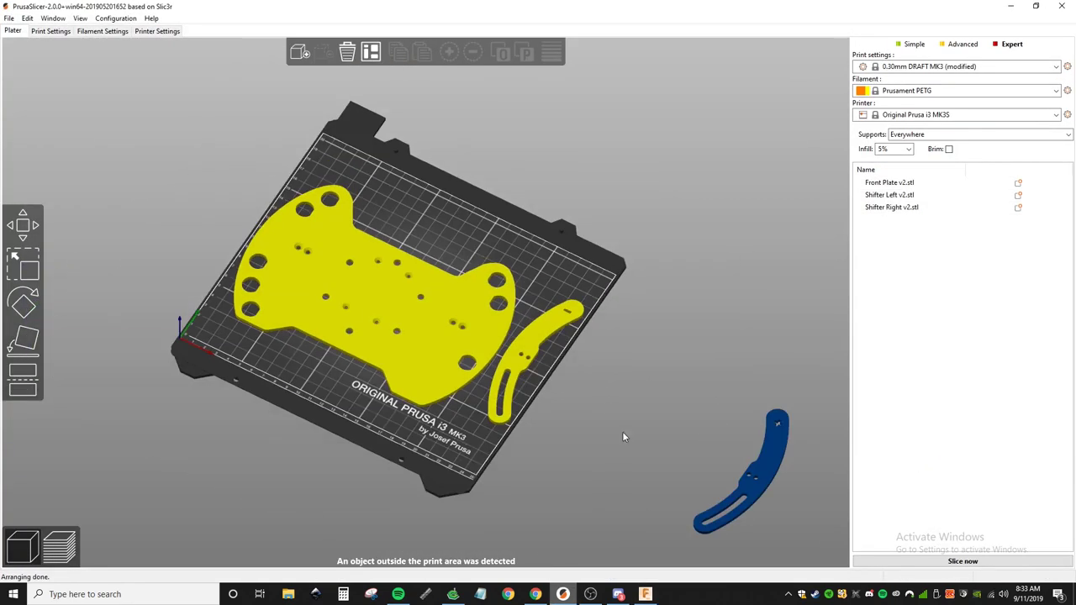
key(1)
click(546, 332)
key(r)
drag(628, 332, 693, 368)
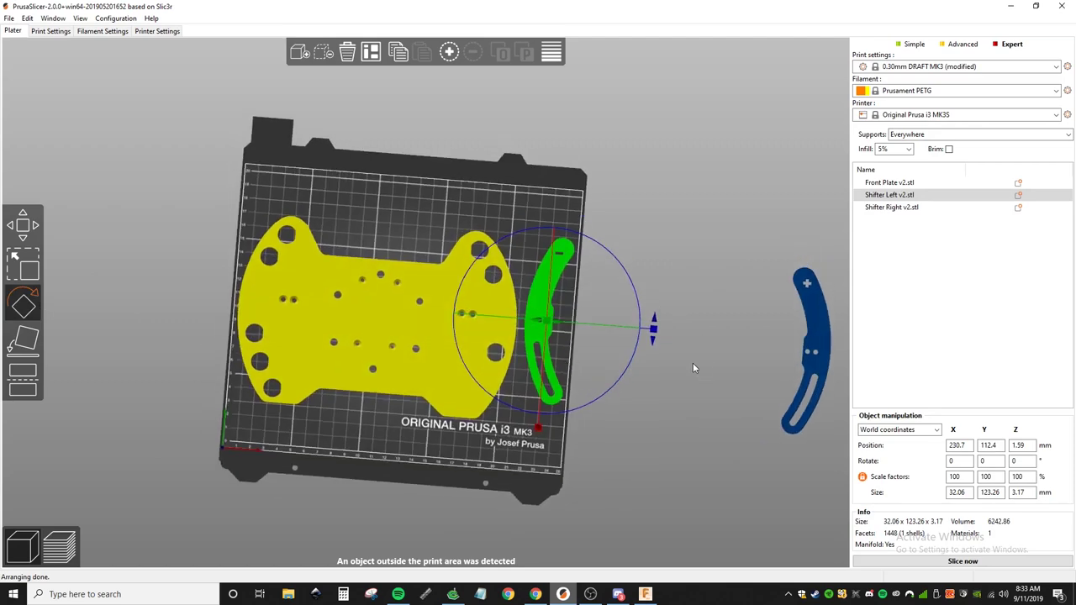
key(1)
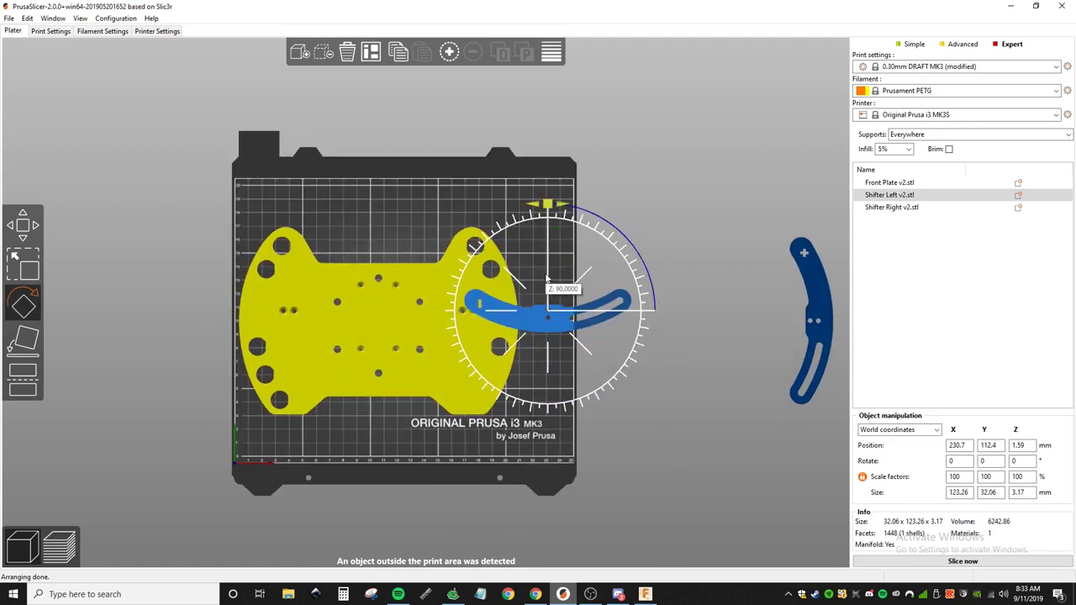
Step: Rotate the right shifter to lie horizontally and arrange the front plate and both shifters on the print bed
click(804, 320)
drag(804, 239, 889, 323)
drag(684, 306, 416, 194)
click(426, 333)
drag(425, 334, 470, 395)
key(1)
key(a)
click(371, 52)
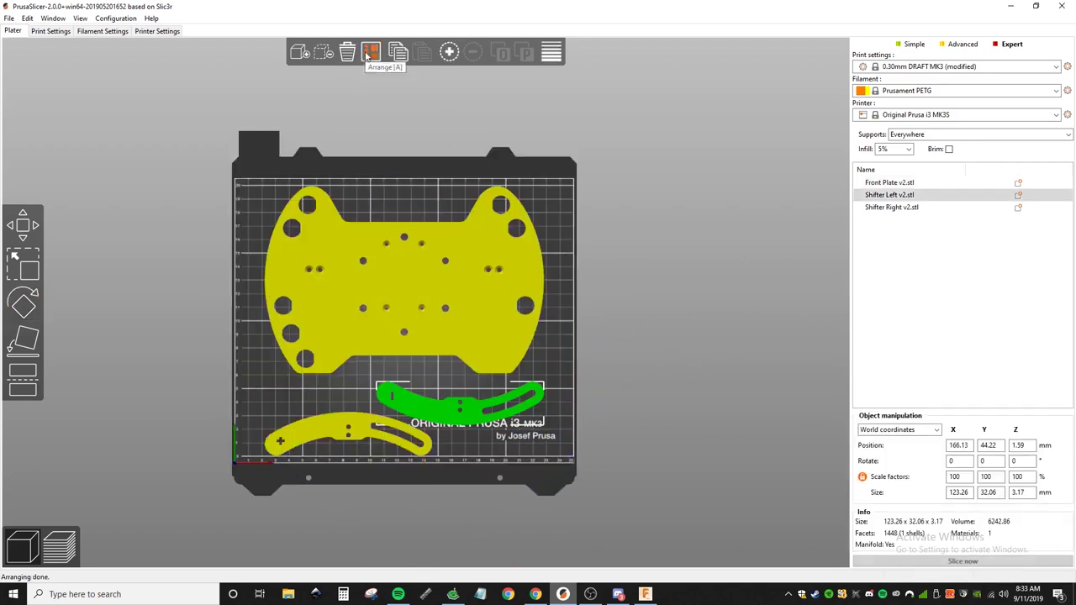
Step: Slice the front plate and both shifters, and inspect the sliced layers
click(671, 362)
mouse_move(671, 362)
mouse_down()
mouse_move(652, 364)
mouse_move(684, 375)
mouse_up()
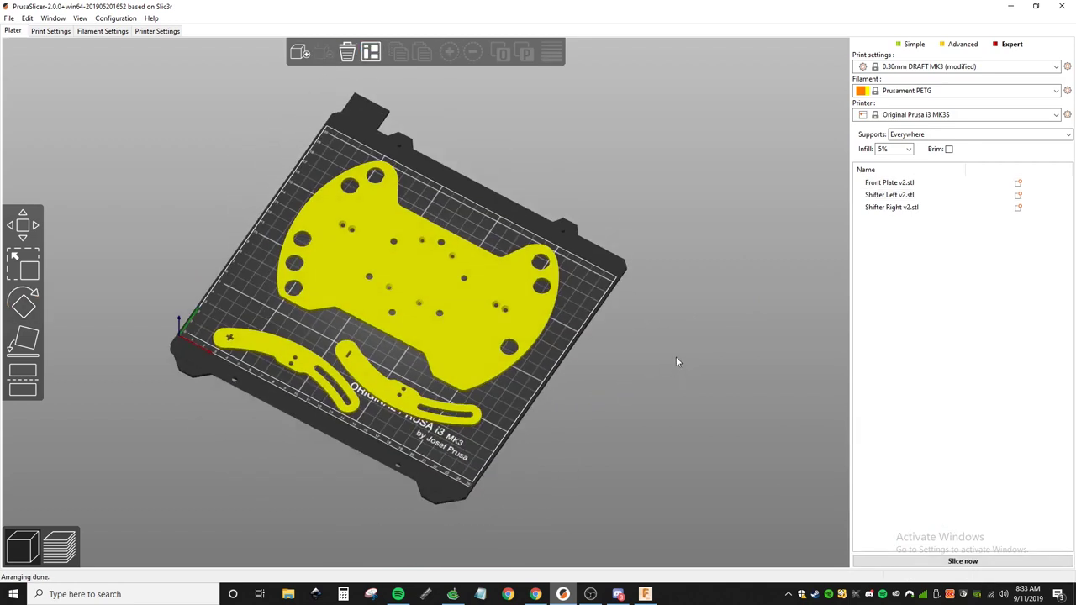
key(0)
key(ctrl+r)
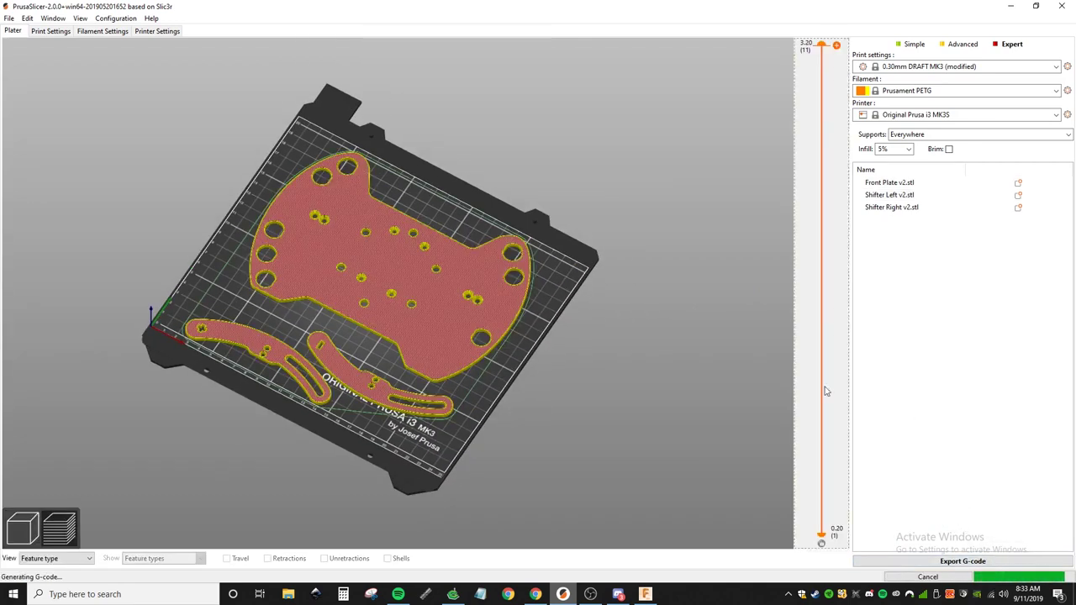
scroll(521, 305, up, 3)
drag(824, 46, 817, 338)
drag(820, 497, 814, 5)
Step: Export the G-code as Front Plate v2_0.3mm_PETG_MK3S_3h29m to the PRUSAI3MK3 (E:) drive
click(962, 562)
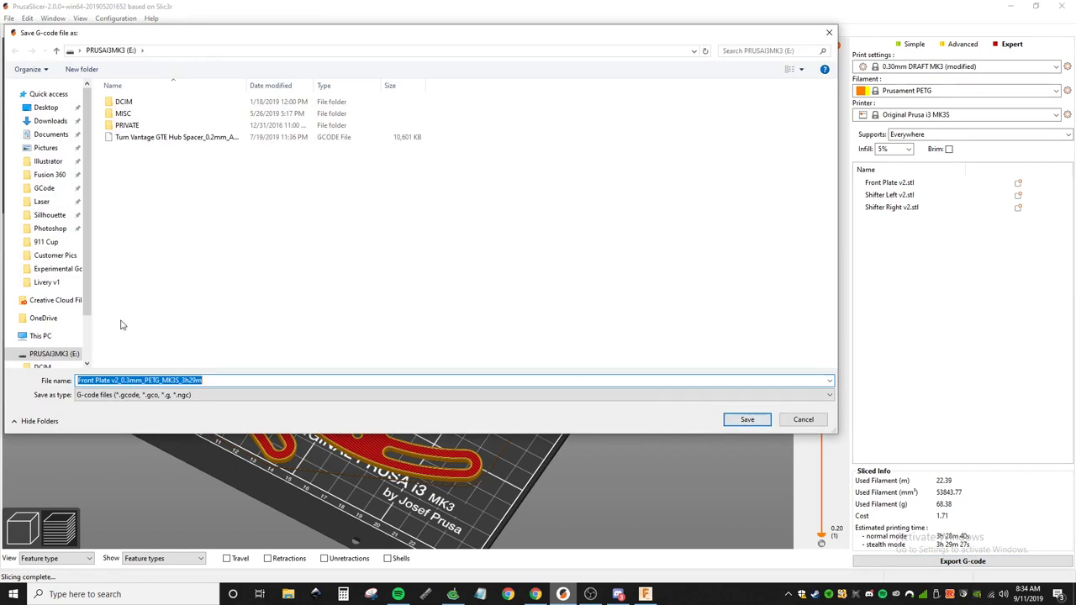
scroll(66, 336, down, 2)
key(Return)
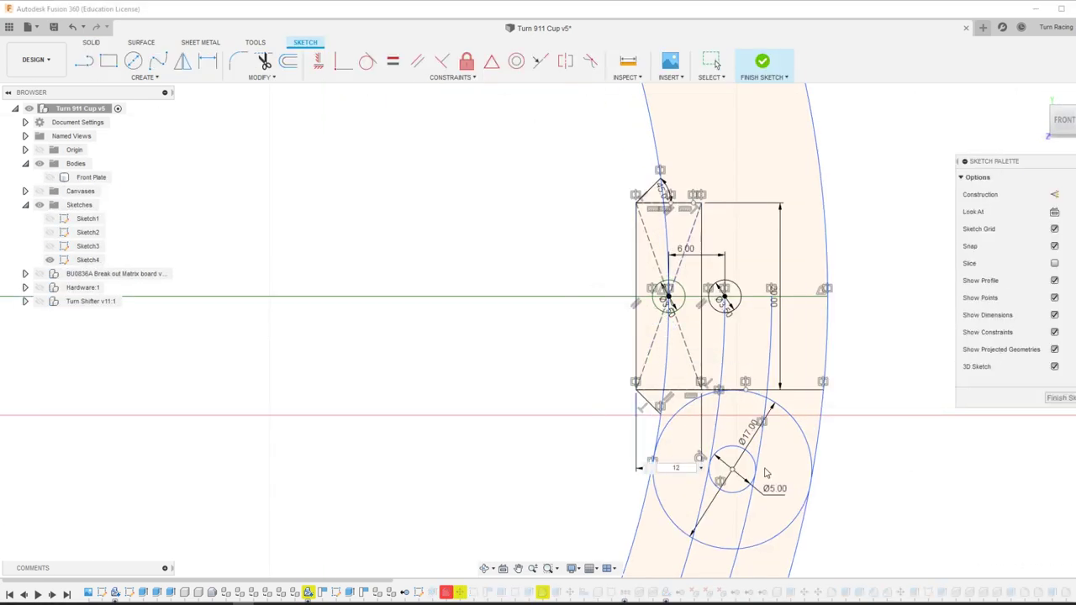
Step: In Fusion 360's Sketch4, set the width of the shifter paddle's mounting rectangle to 15 mm
key(Return)
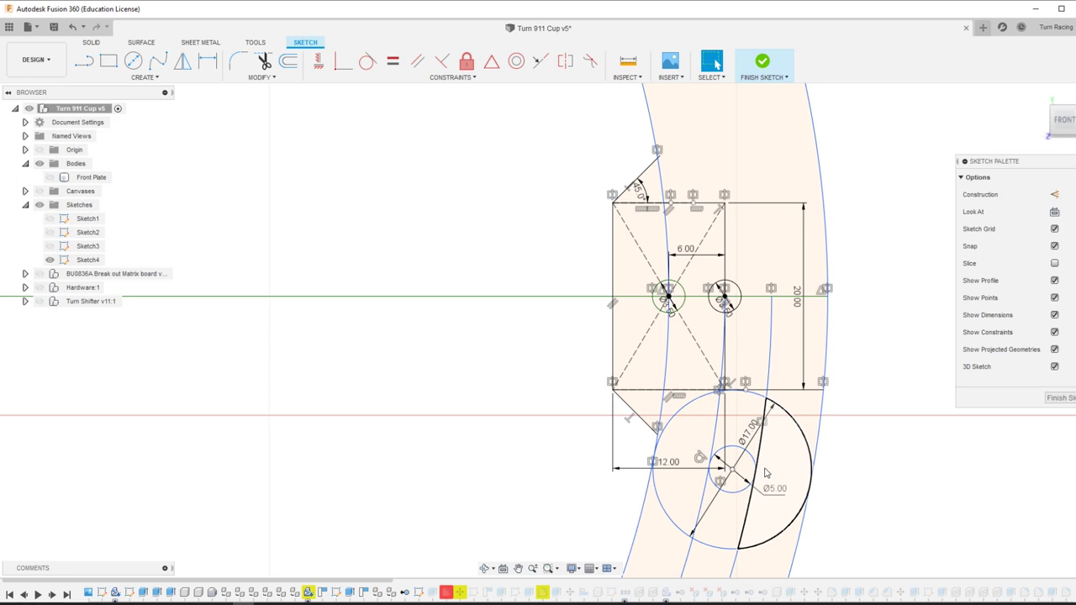
text(15)
key(Return)
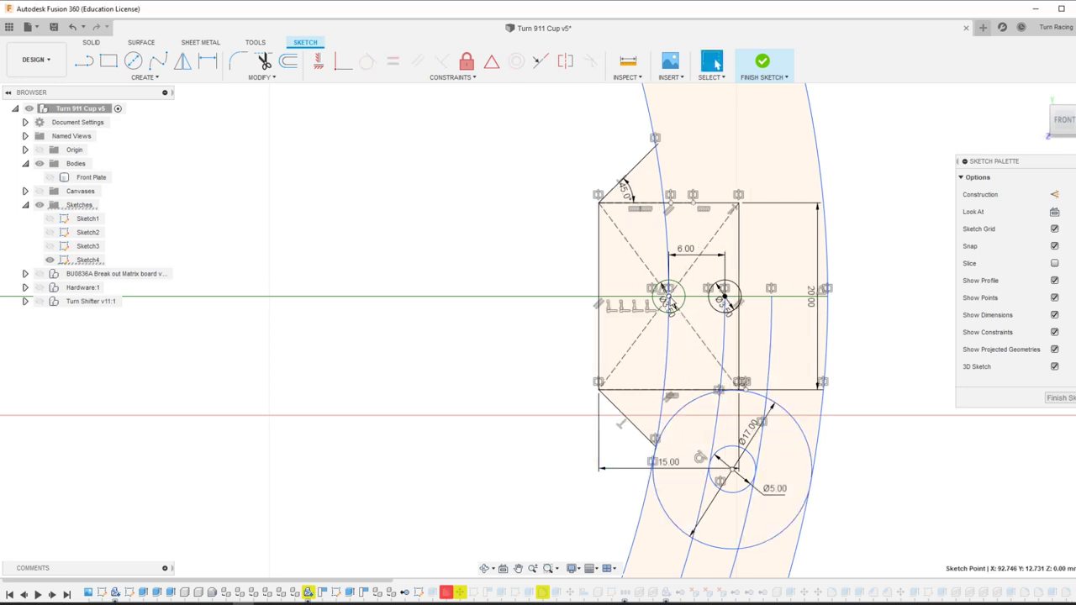
Step: Replace the paddle's old screw-hole circles with a 3.5 mm circle on the rectangle's horizontal centreline
click(671, 309)
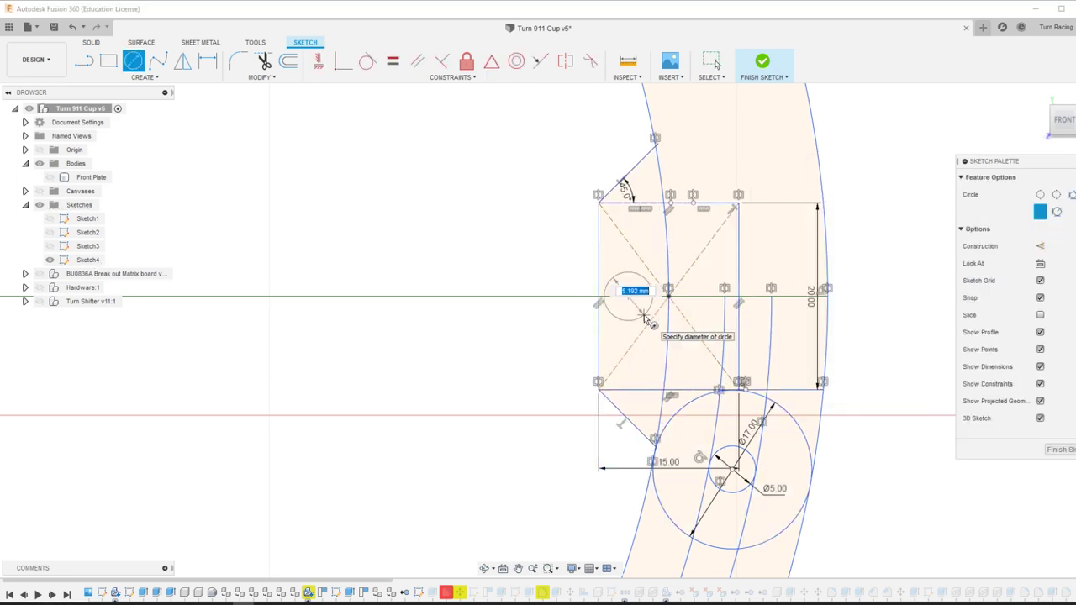
scroll(665, 294, up, 5)
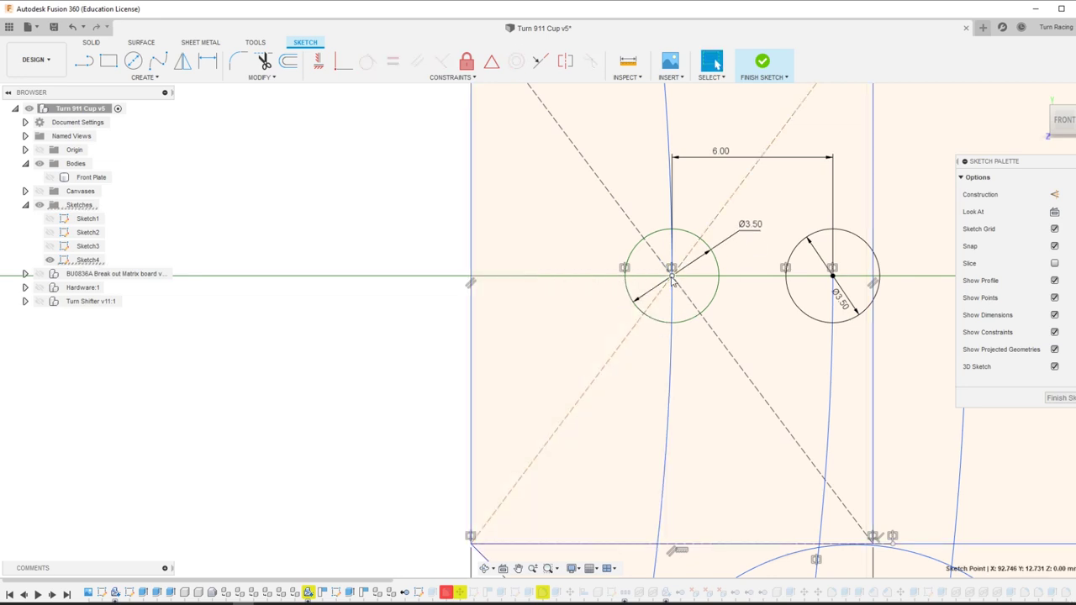
click(577, 269)
text(3.5)
key(Return)
scroll(573, 313, down, 3)
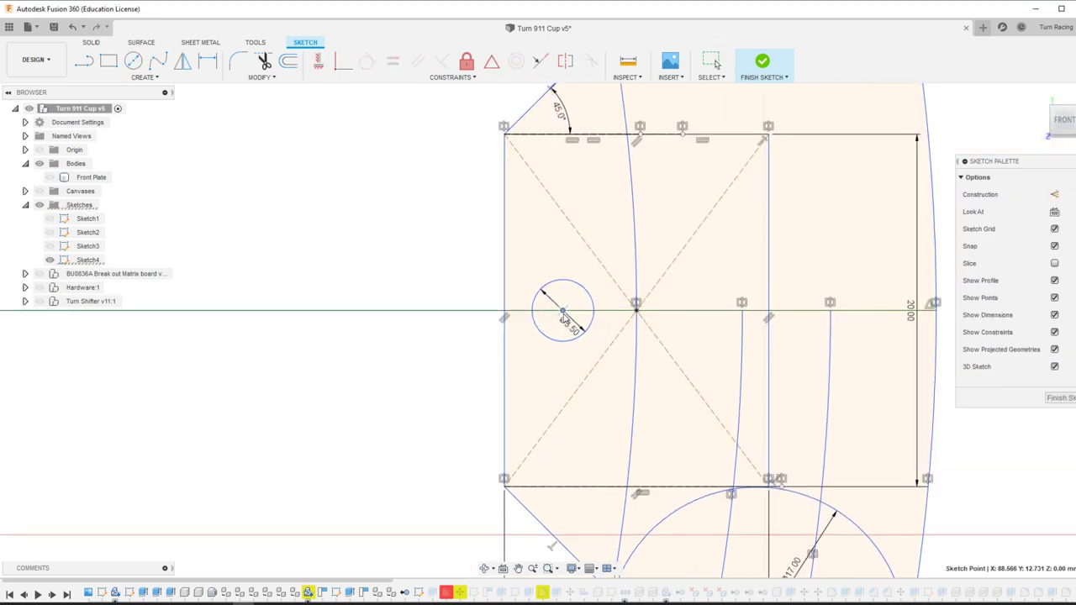
Step: Add a second 3.5 mm circle on the centreline and reposition the two screw holes within the mounting rectangle
scroll(569, 322, down, 6)
scroll(556, 317, up, 6)
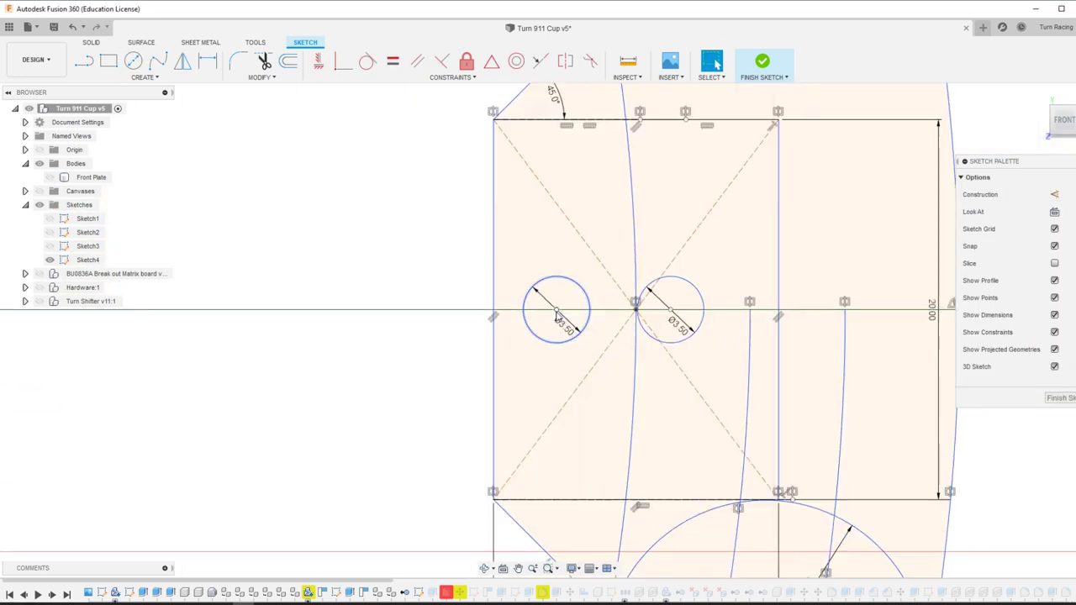
click(557, 318)
shift+click(670, 309)
key(m)
key(Return)
scroll(708, 311, down, 4)
middle_drag(733, 316, 229, 315)
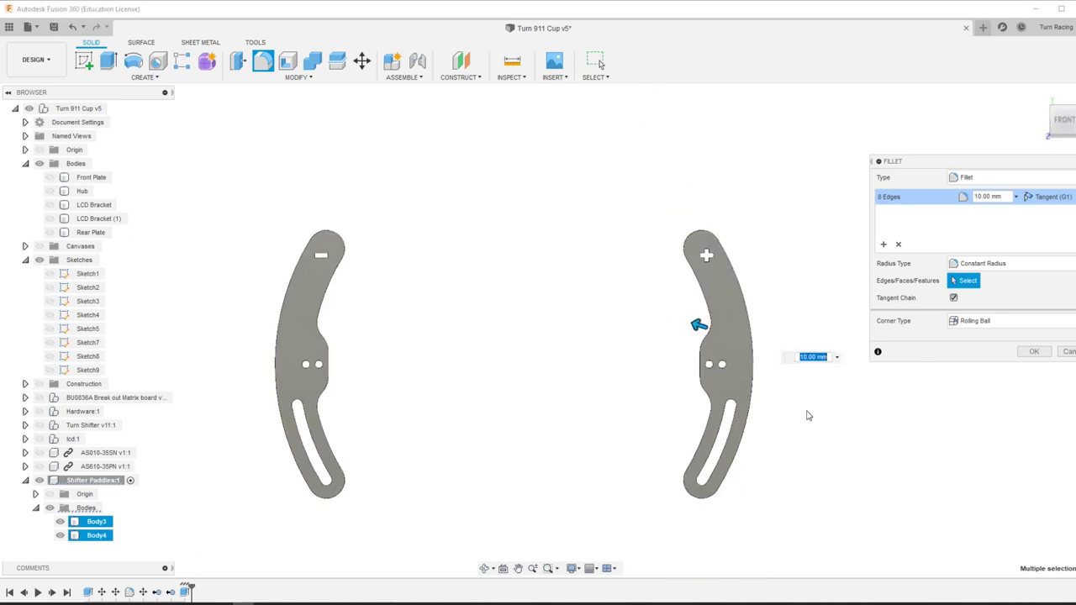
Step: Fillet eight edges of the two shifter paddles with a 1 mm radius and apply a carbon-fibre appearance to both bodies
text(1)
key(Return)
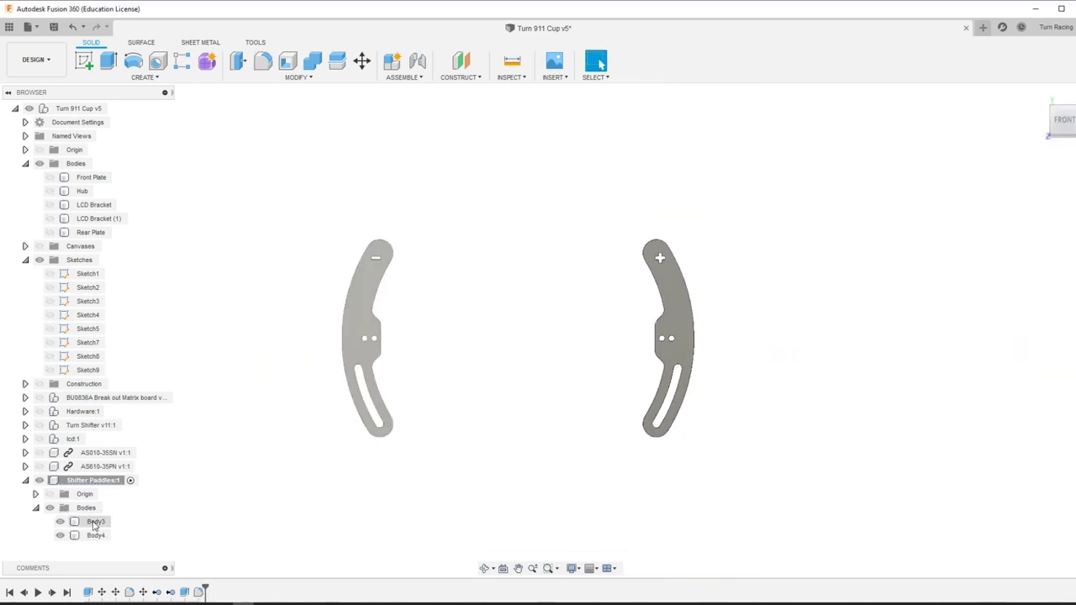
double_click(95, 521)
text(Carb)
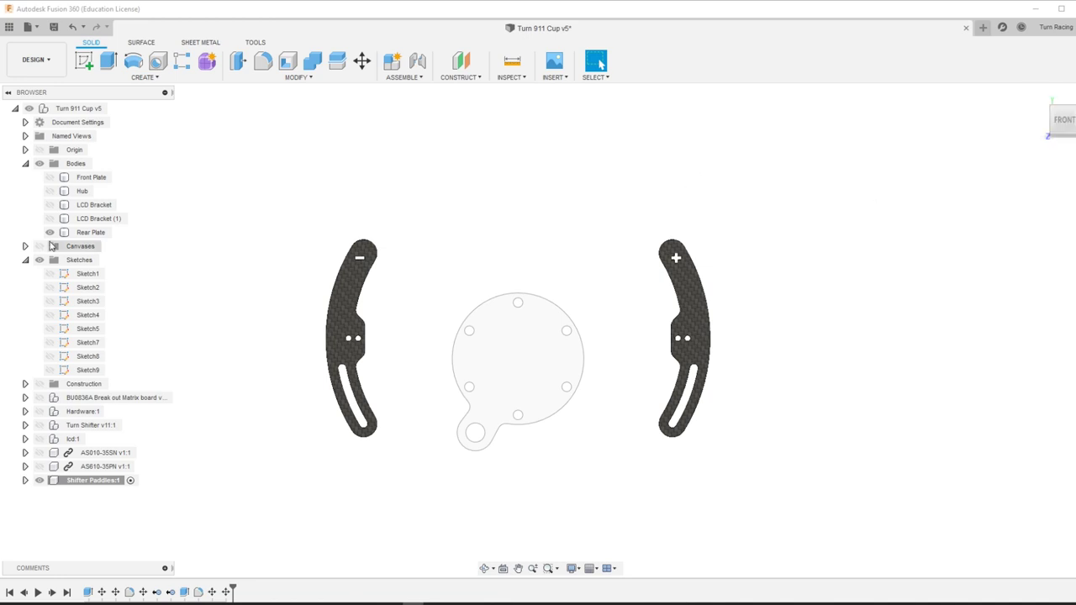
Step: Show the hub body and Sketch5, and try a horizontal line about 14.7 mm long in the 25 mm bracket square
click(49, 191)
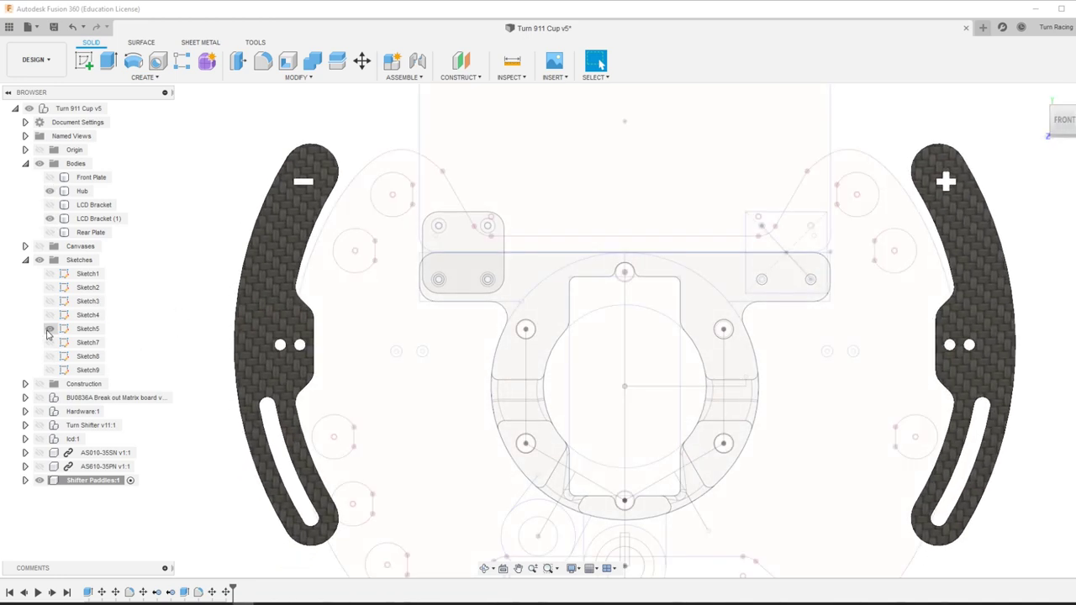
click(50, 328)
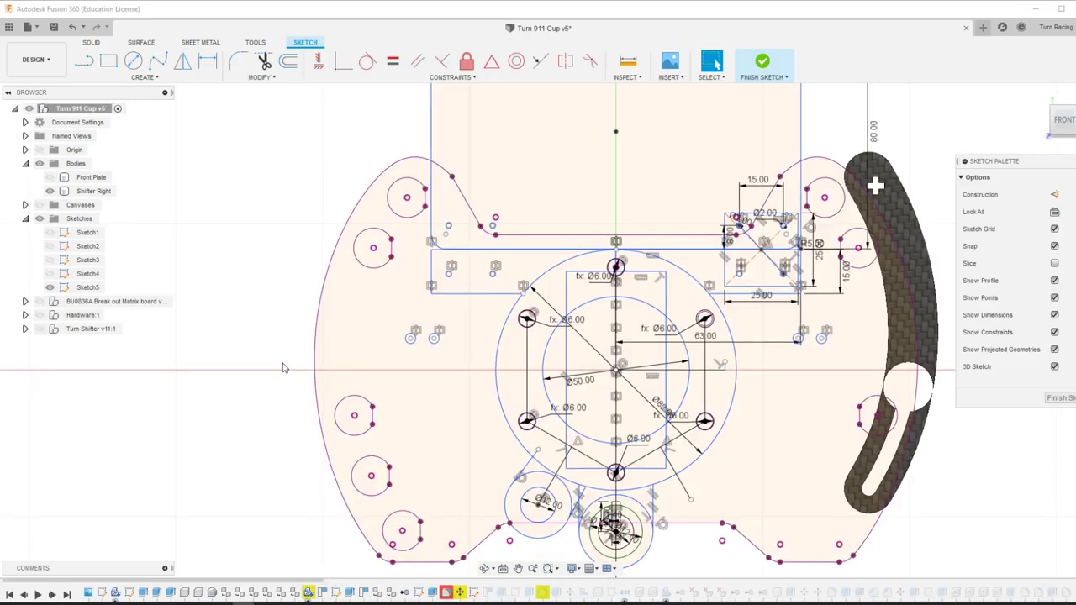
scroll(529, 393, up, 6)
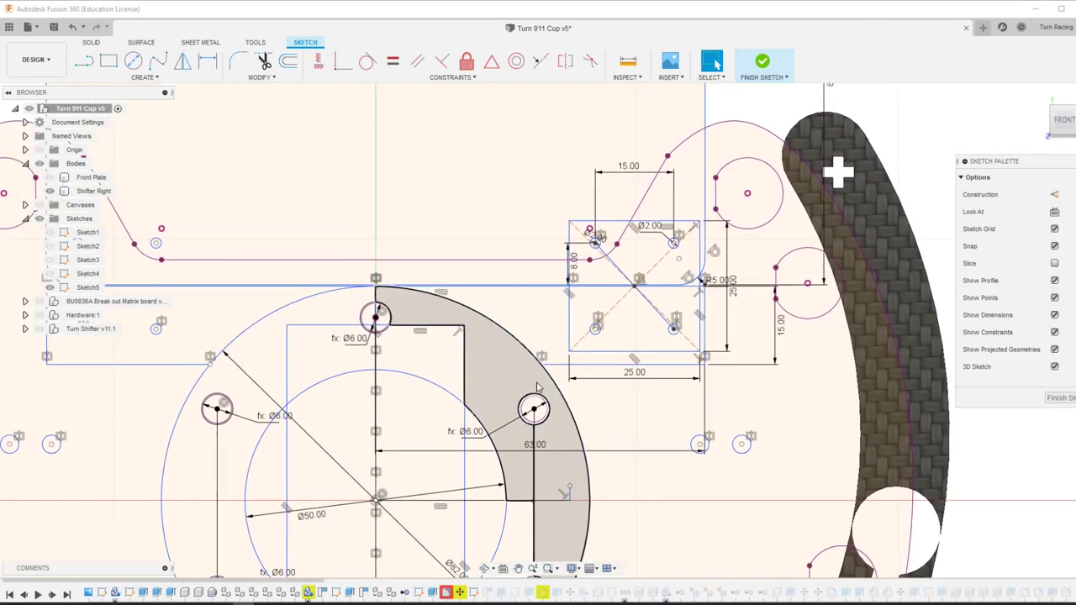
key(l)
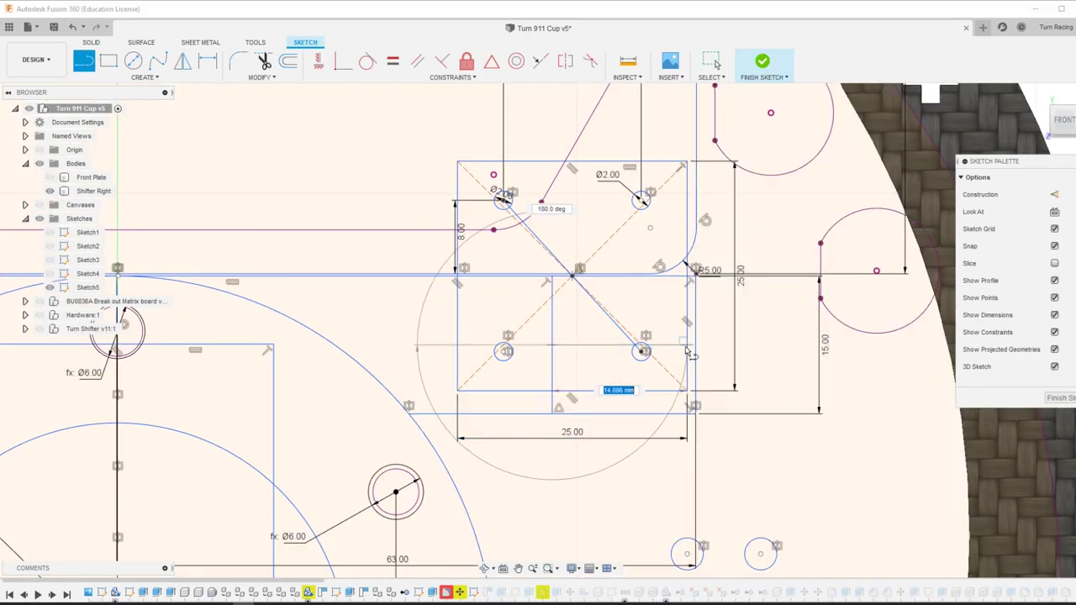
scroll(660, 363, up, 5)
key(Escape)
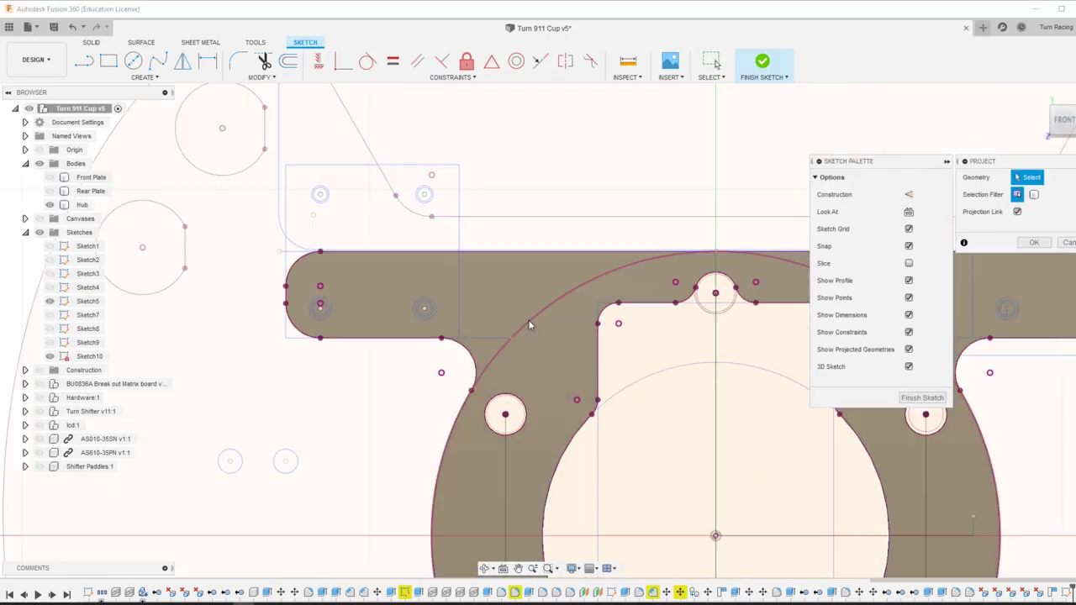
Step: Project the hub's outline into a new sketch and select the bracket bar's front edge chain for an equal-distance chamfer
scroll(446, 397, up, 3)
scroll(447, 397, down, 5)
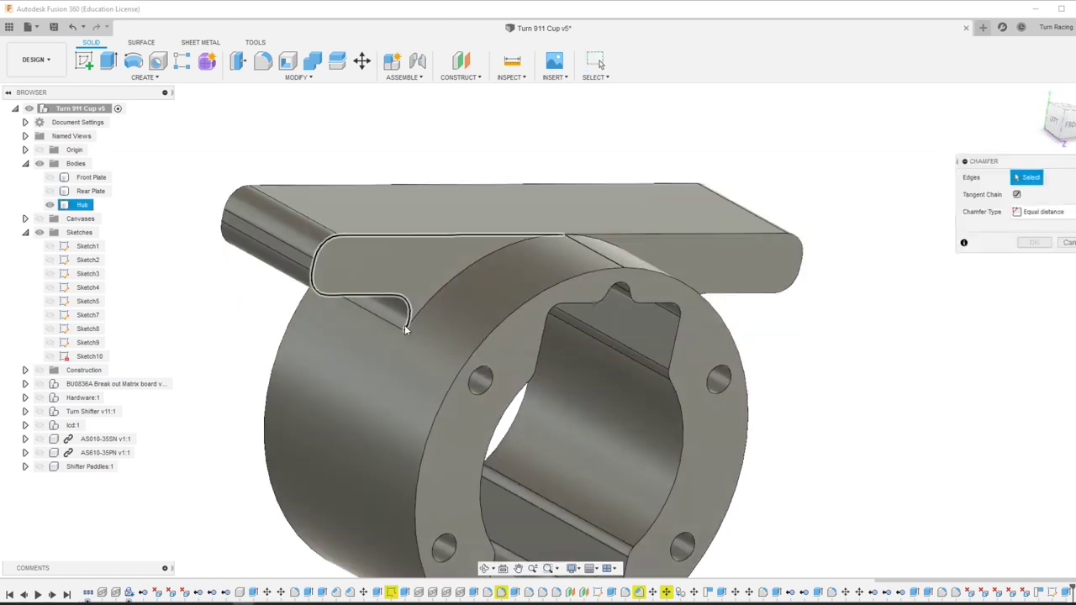
click(404, 324)
shift+middle_drag(405, 325, 940, 444)
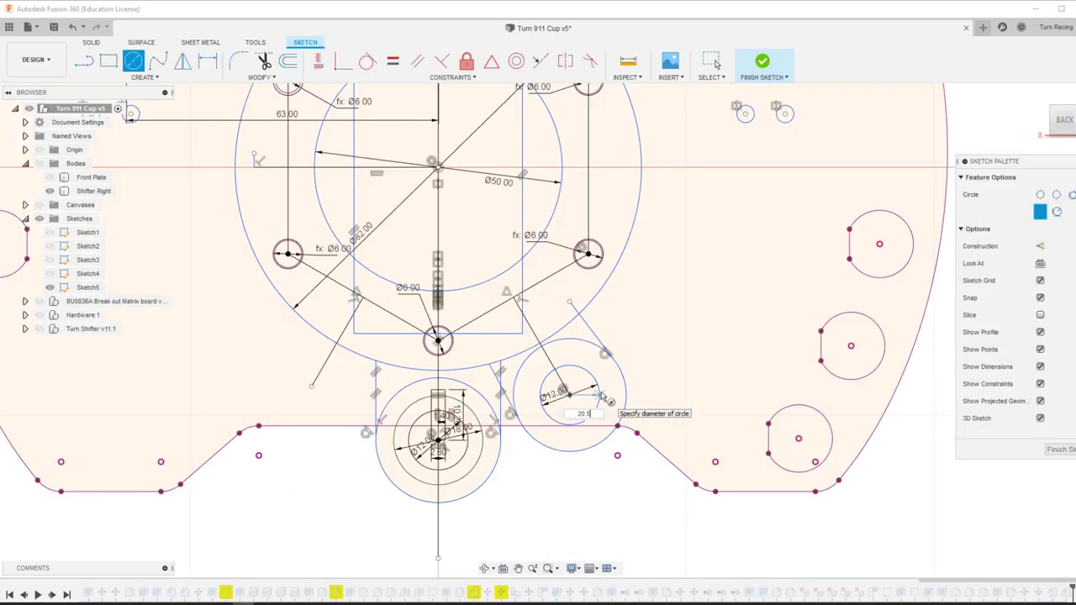
Step: In Sketch5, add concentric 20.5 mm and 25 mm circles around the offset 12 mm circle, with tangent lines joining the hub
scroll(670, 400, up, 3)
click(714, 64)
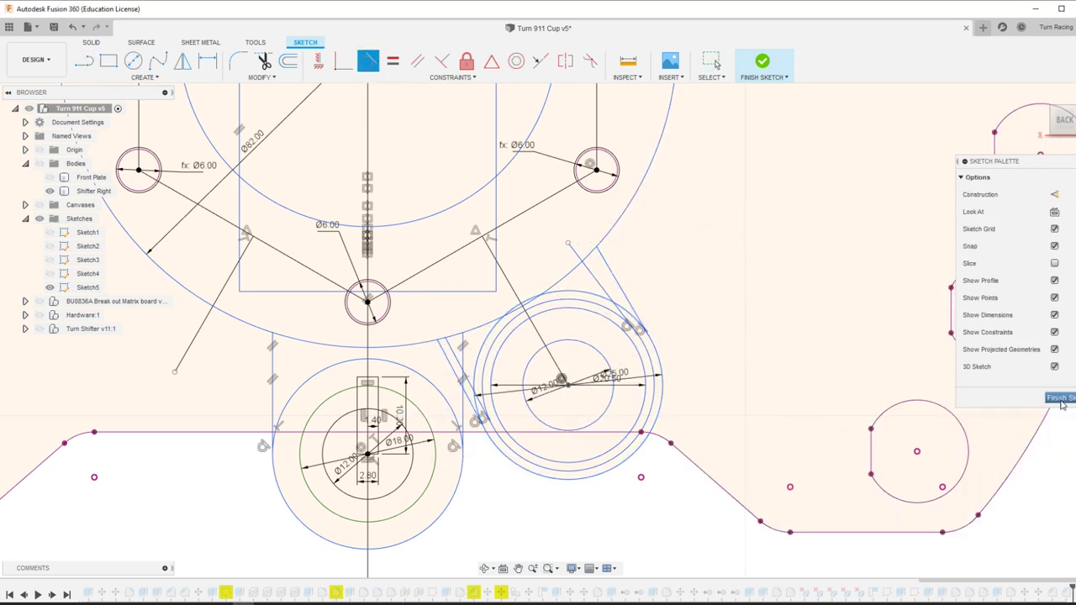
scroll(470, 345, up, 3)
click(699, 250)
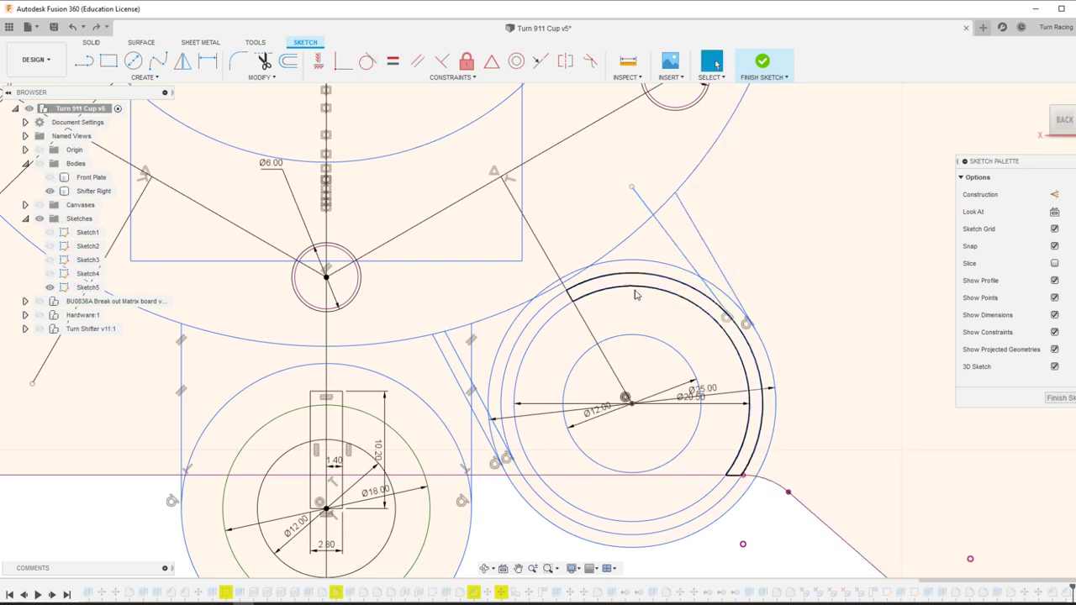
Step: Extrude Sketch5's hub disc, bracket bar and offset ring profiles 0.125 in as a new body and hide the sketches
scroll(805, 238, down, 5)
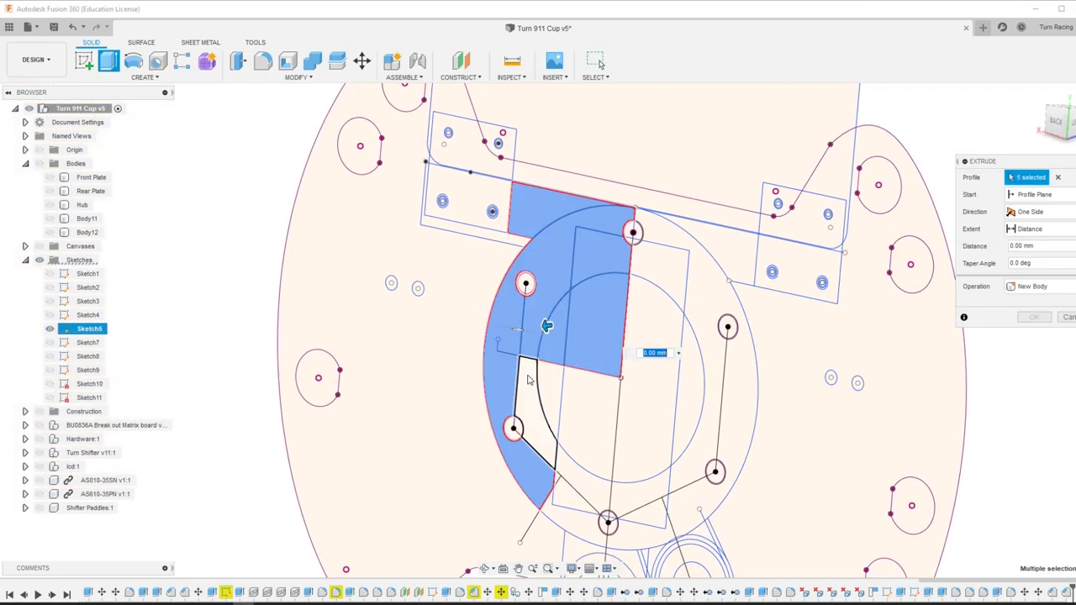
scroll(548, 319, up, 5)
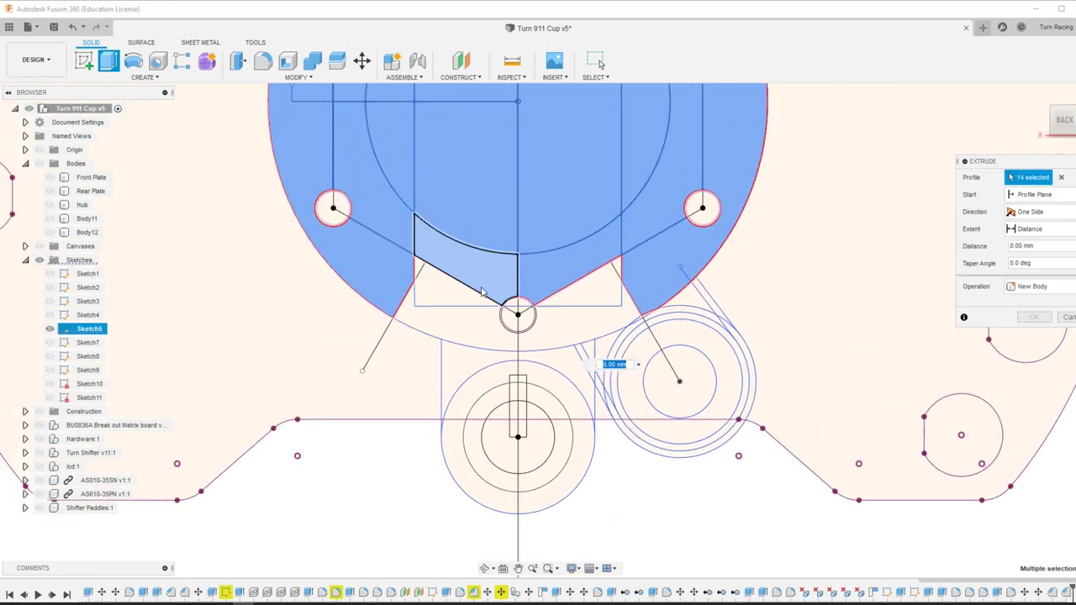
click(575, 368)
scroll(588, 378, up, 3)
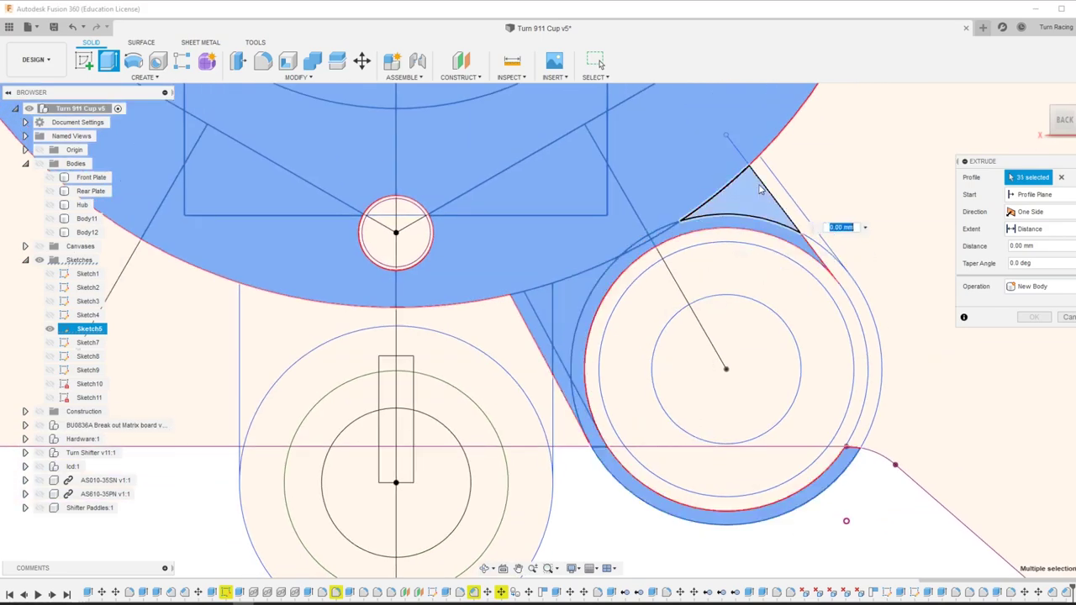
click(763, 187)
scroll(824, 298, down, 3)
scroll(925, 328, up, 2)
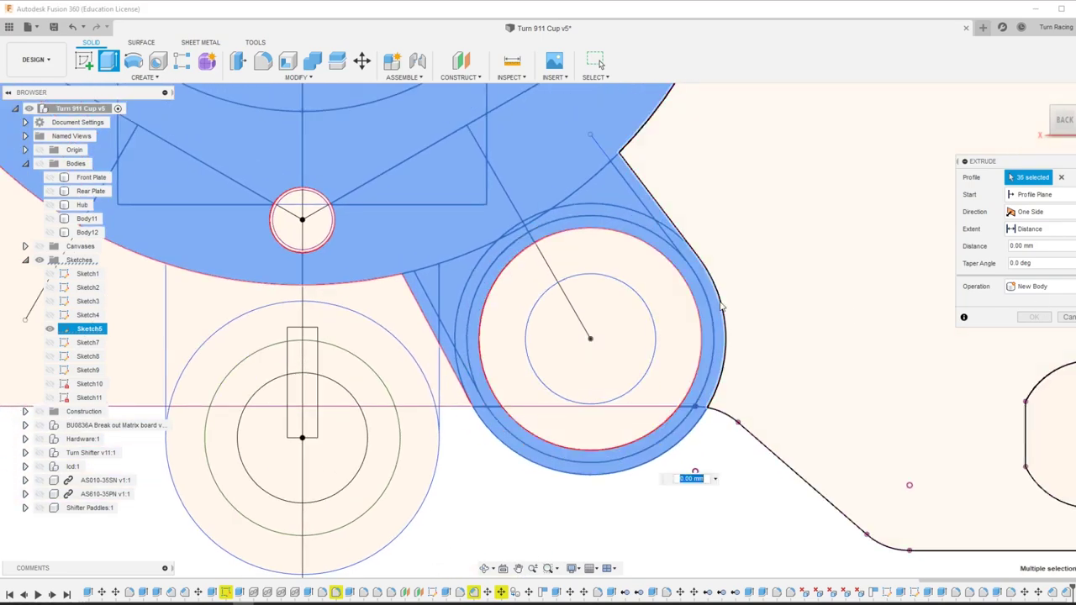
click(613, 446)
scroll(695, 471, down, 3)
scroll(723, 269, up, 4)
click(647, 330)
scroll(647, 331, down, 3)
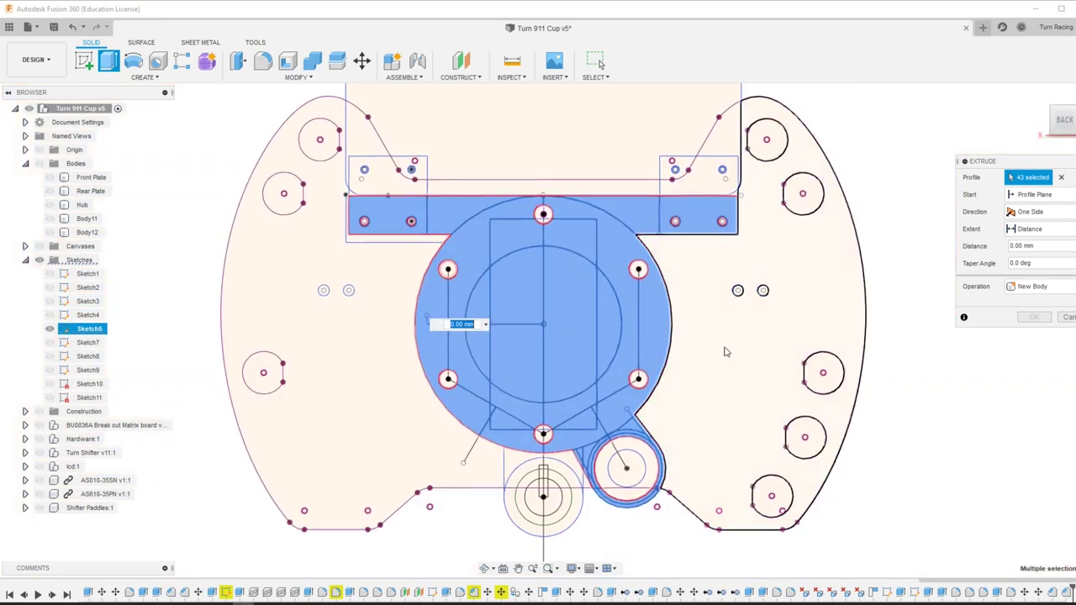
shift+middle_drag(588, 353, 122, 307)
text(0.125 in)
key(Return)
key(i)
key(Escape)
click(38, 273)
key(f)
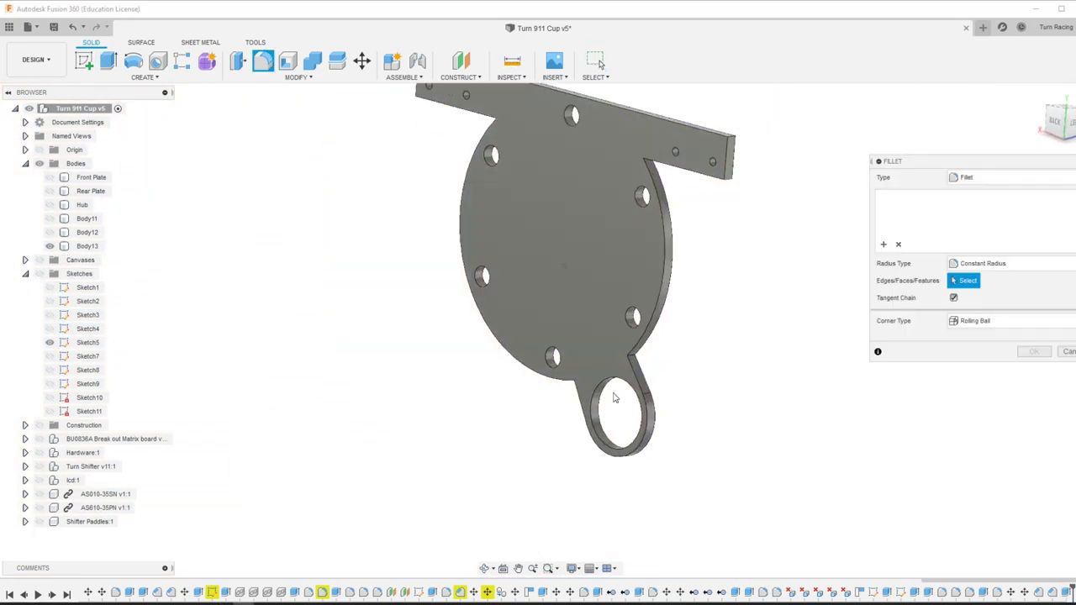
mouse_move(505, 336)
shift+middle_down()
mouse_move(546, 353)
mouse_move(619, 343)
mouse_move(619, 301)
shift+middle_up()
key(ctrl+z)
key(ctrl+z)
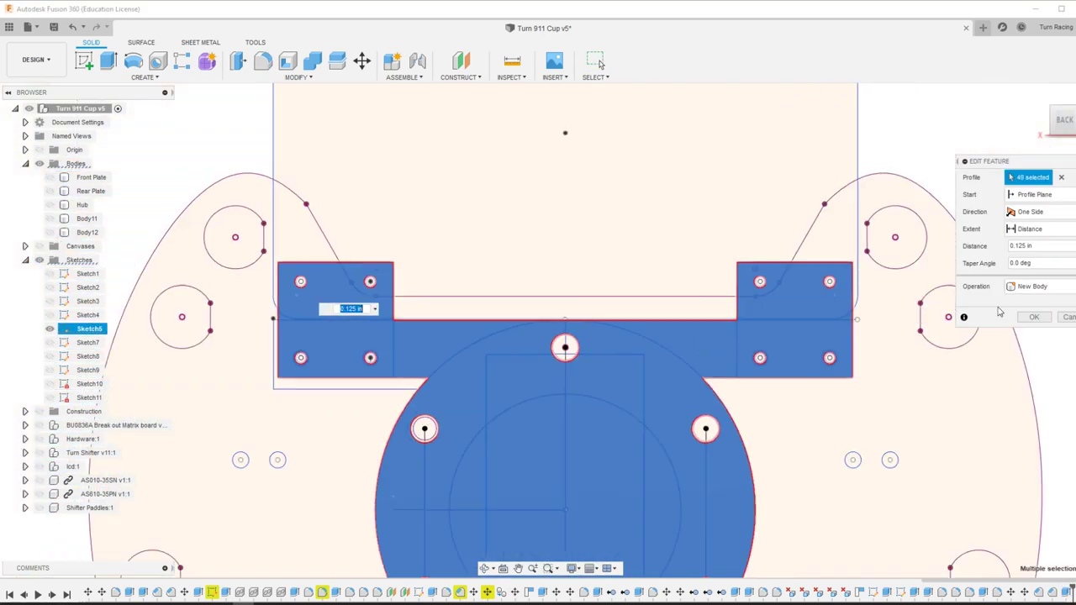
Step: Include both bracket squares in the plate's 0.125 in extrusion and fillet 12 of its corner edges with a 5 mm radius
key(Return)
click(88, 245)
key(f)
shift+middle_drag(88, 245, 883, 352)
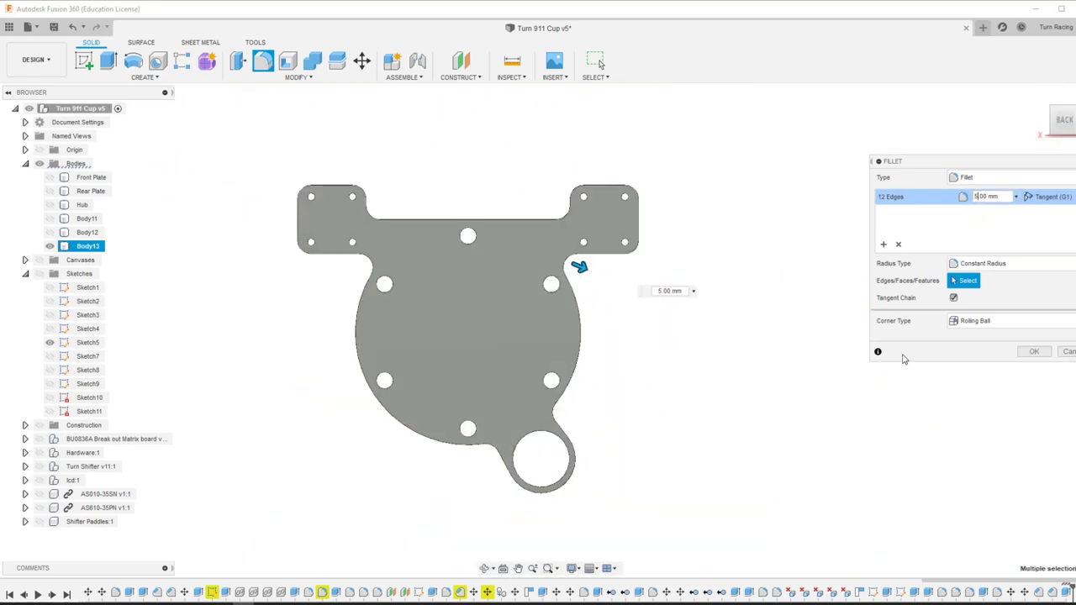
key(Return)
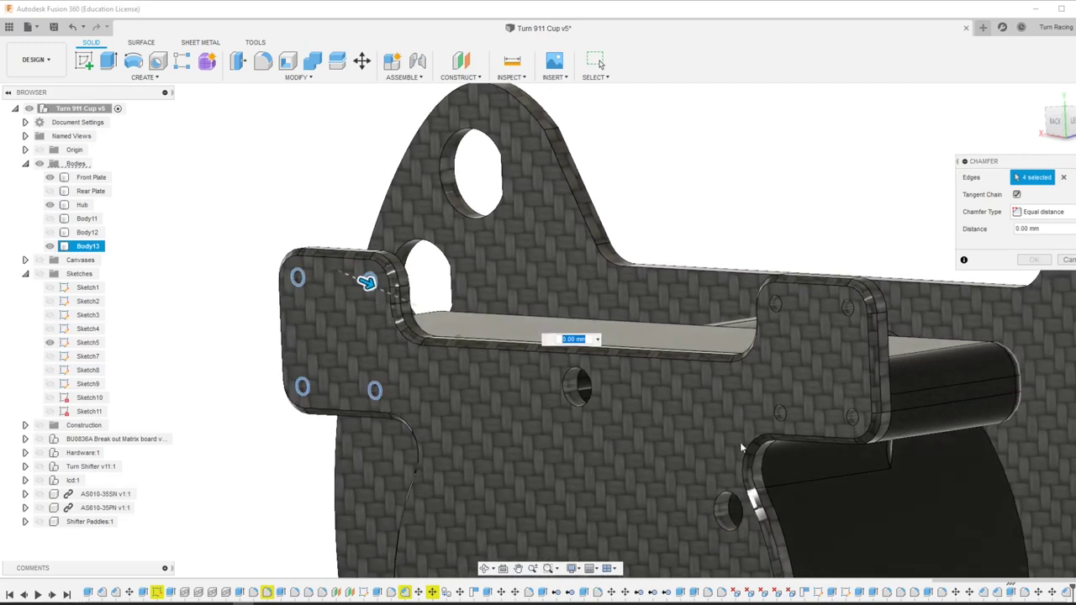
Step: Select the screw-hole edges on the carbon-fibre plate's two bracket tabs for an equal-distance chamfer
click(774, 305)
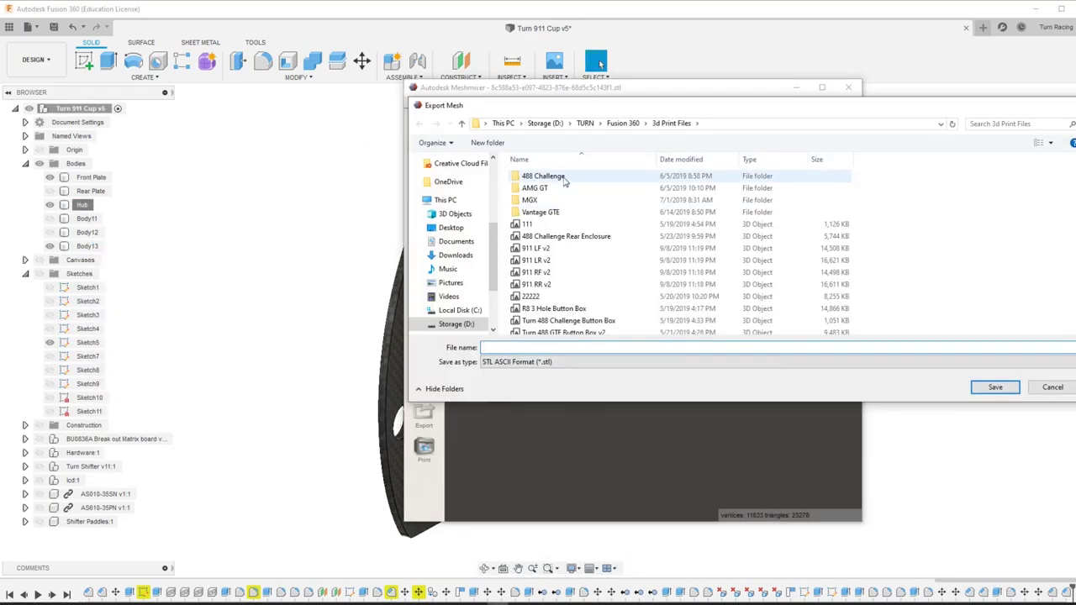
Step: Export the hub mesh as Hub v3 in STL format and slice it with 5% infill in PrusaSlicer
key(alt+Up)
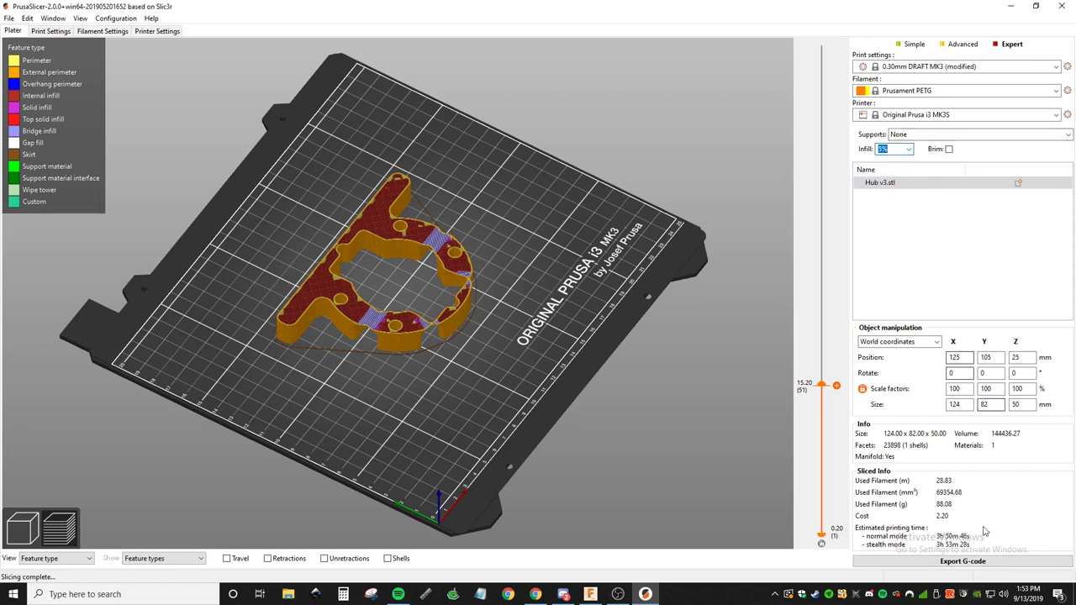
click(904, 169)
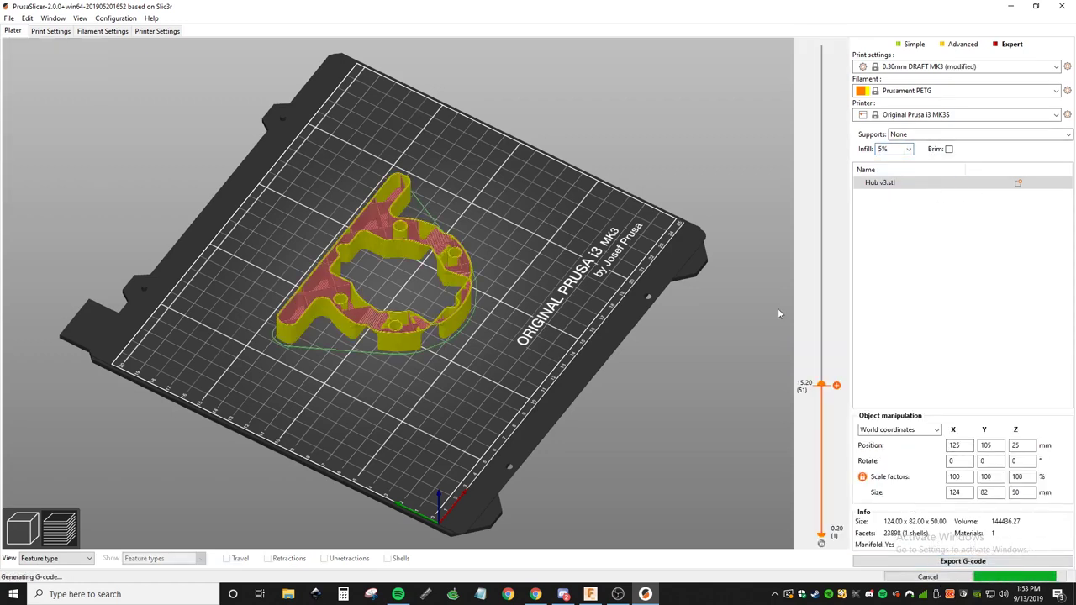